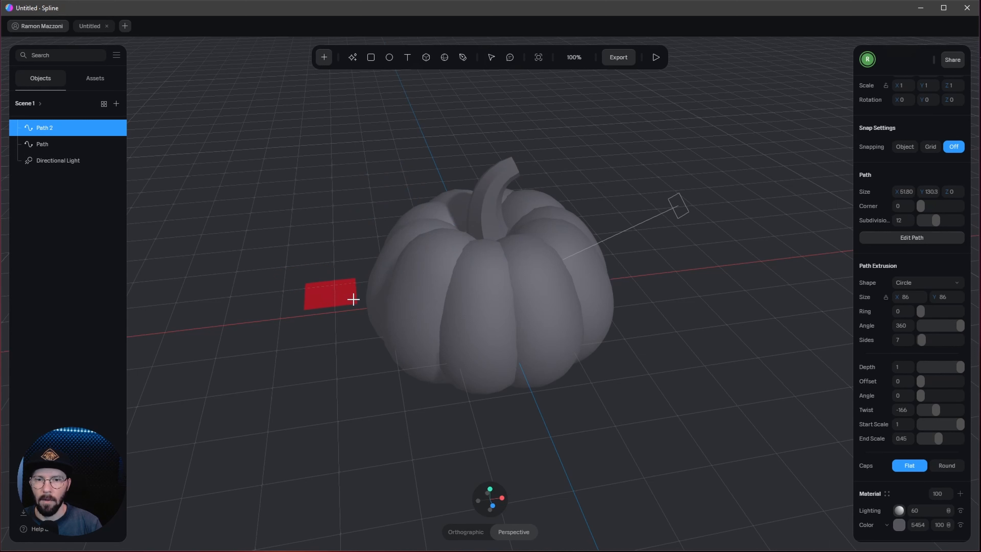
Draw a plane beside the pumpkin and set its position to 0 on X, Y and Z.
{"action": "left_click_drag", "start_coordinate": [353, 299], "coordinate": [354, 300]}
{"action": "scroll", "coordinate": [914, 228], "scroll_direction": "up", "scroll_amount": 3}
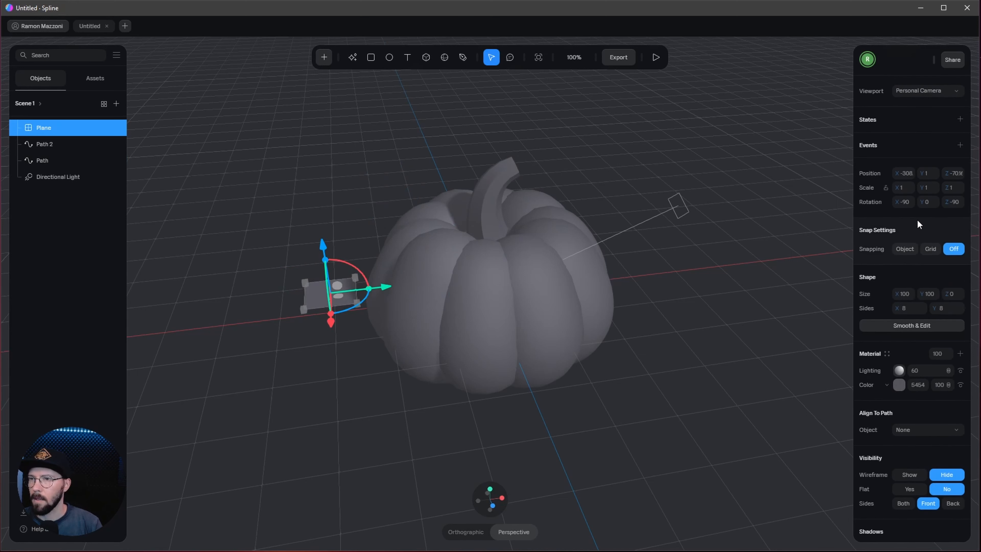
{"action": "left_click", "coordinate": [908, 174]}
{"action": "type", "text": "0"}
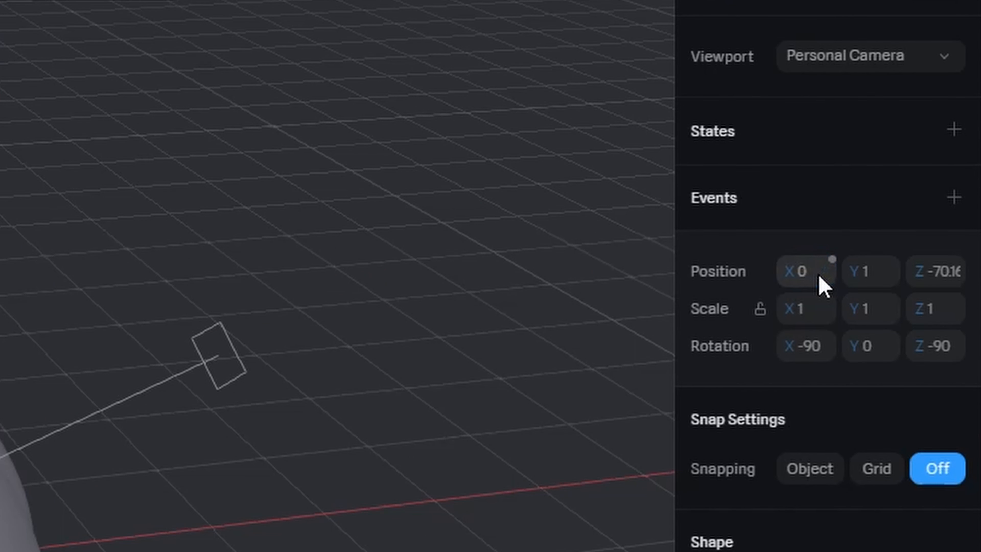
{"action": "key", "text": "Tab"}
{"action": "type", "text": "0"}
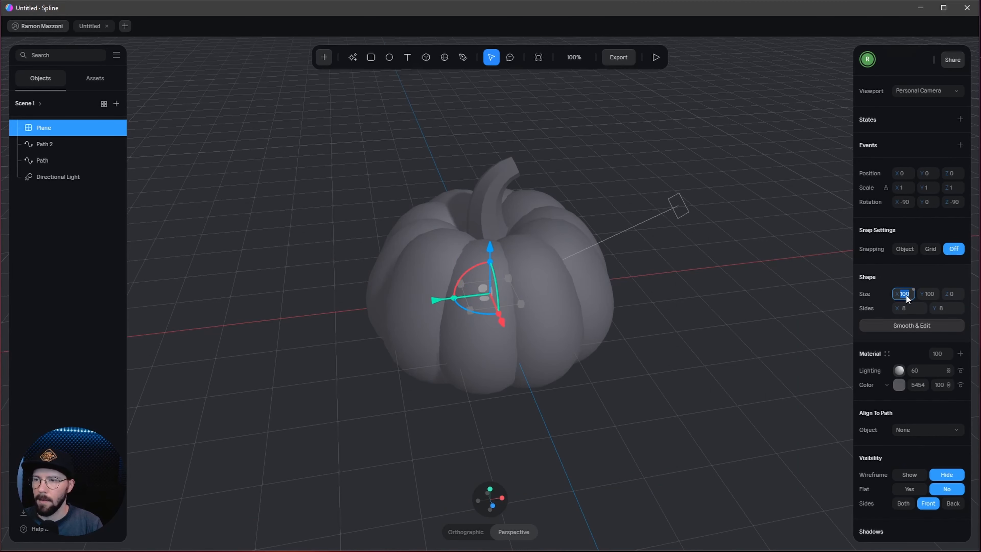
Set the plane's size to 1000 by 1000 and deselect it.
{"action": "type", "text": "1000"}
{"action": "key", "text": "Return"}
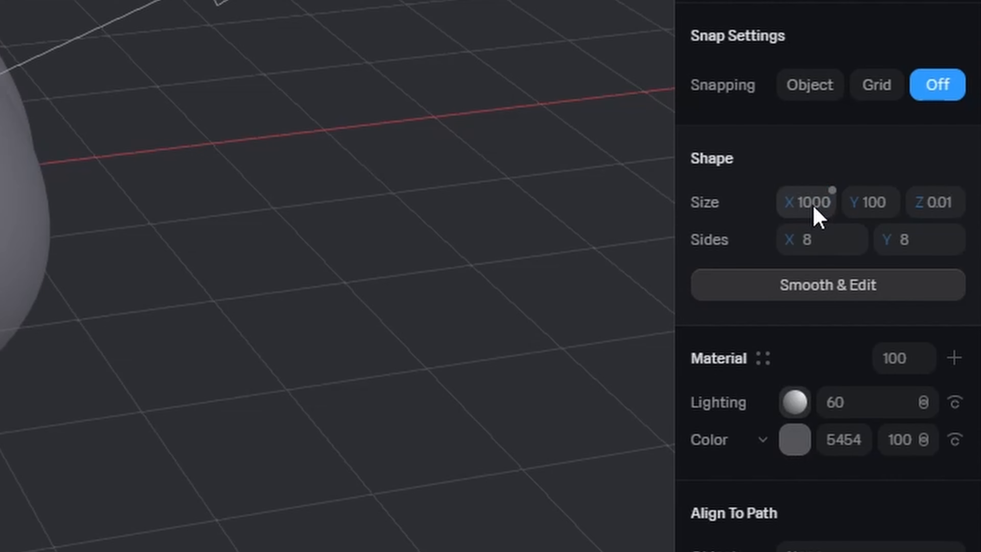
{"action": "key", "text": "Tab"}
{"action": "key", "text": "Return"}
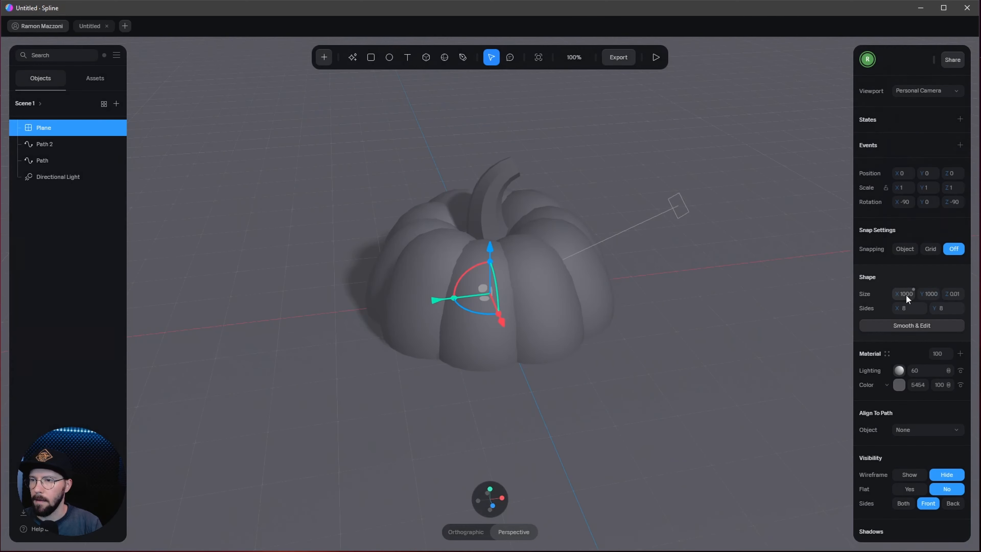
{"action": "key", "text": "Escape"}
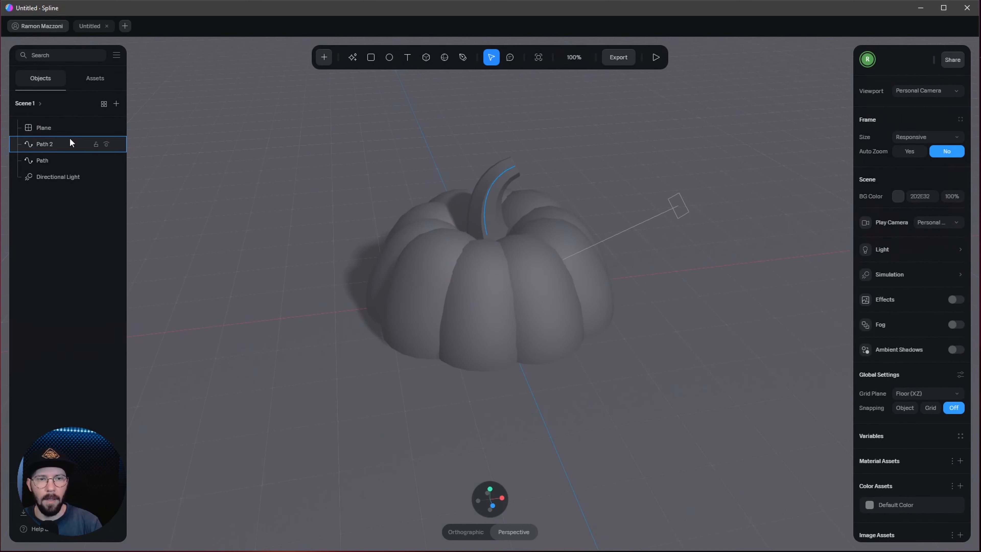
Group the Path and Path 2 objects and rename the group "Pumpkin".
{"action": "left_click", "coordinate": [70, 142]}
{"action": "left_click", "coordinate": [73, 156], "text": "shift"}
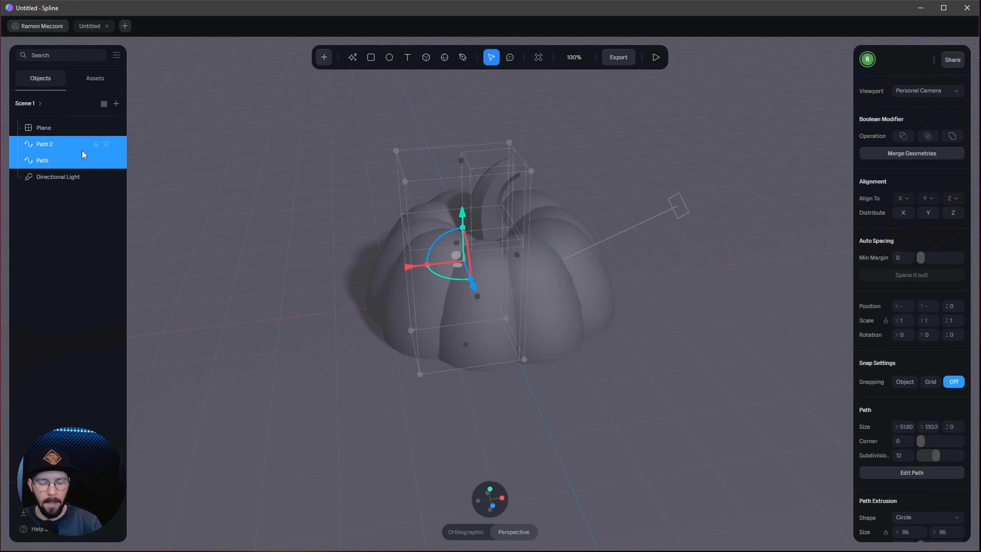
{"action": "key", "text": "ctrl+g"}
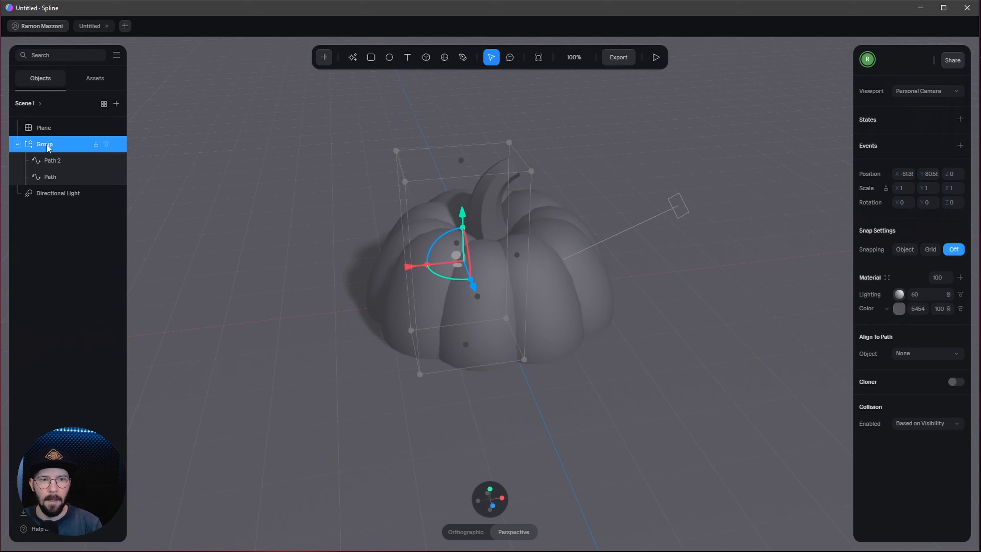
{"action": "double_click", "coordinate": [48, 147]}
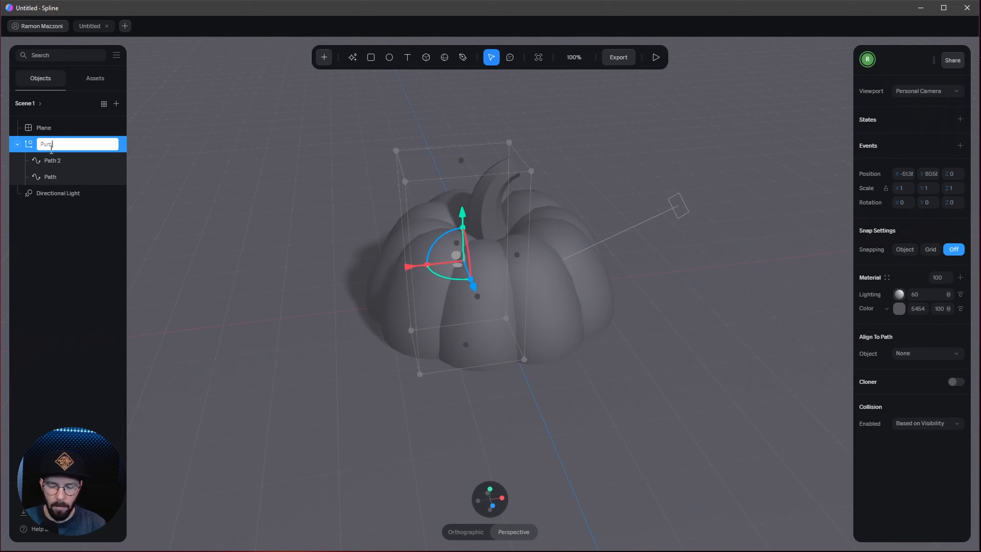
{"action": "type", "text": "Pumpkin"}
{"action": "key", "text": "Return"}
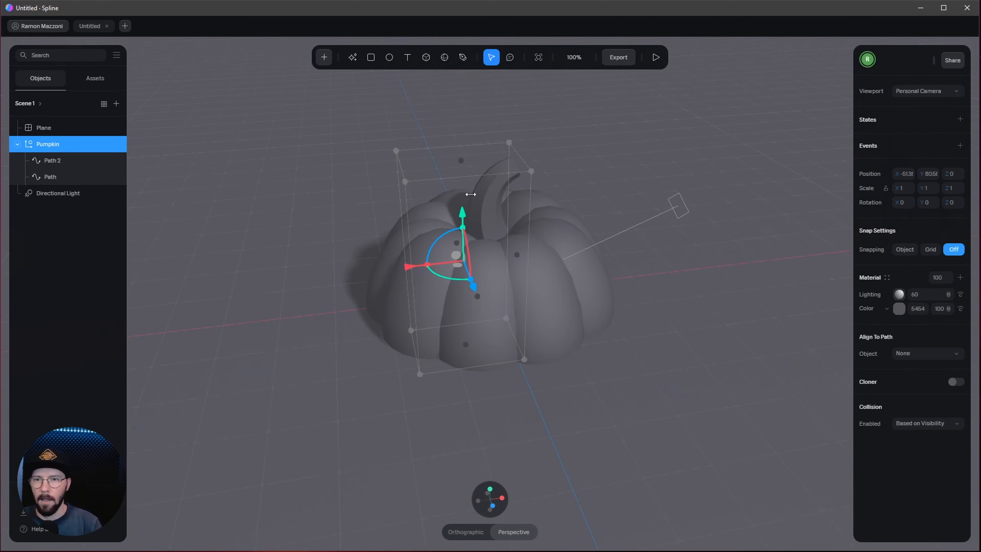
Raise the Pumpkin group to a Y position of about 200 so its base rests on the floor plane.
{"action": "left_click_drag", "start_coordinate": [462, 217], "coordinate": [459, 164]}
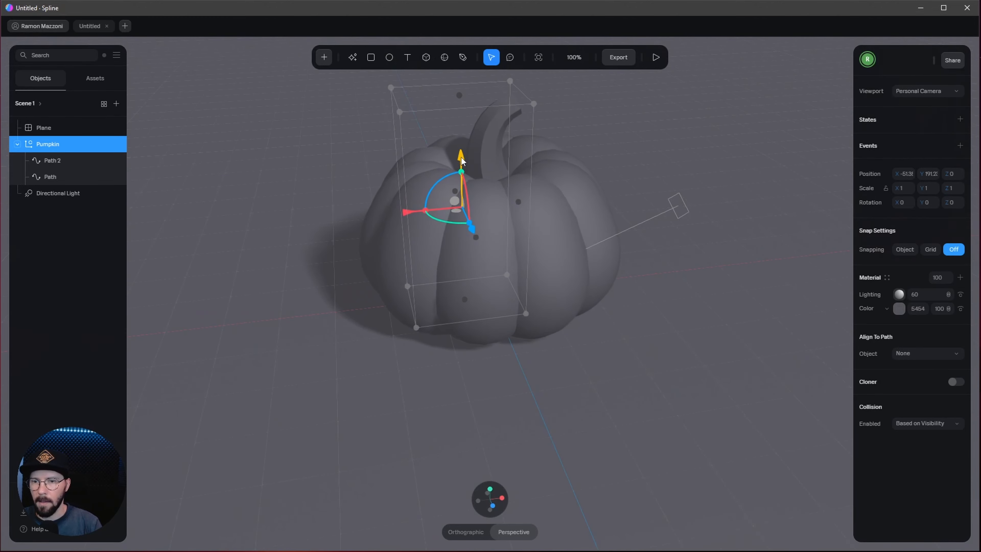
{"action": "right_click_drag", "start_coordinate": [574, 344], "coordinate": [569, 322]}
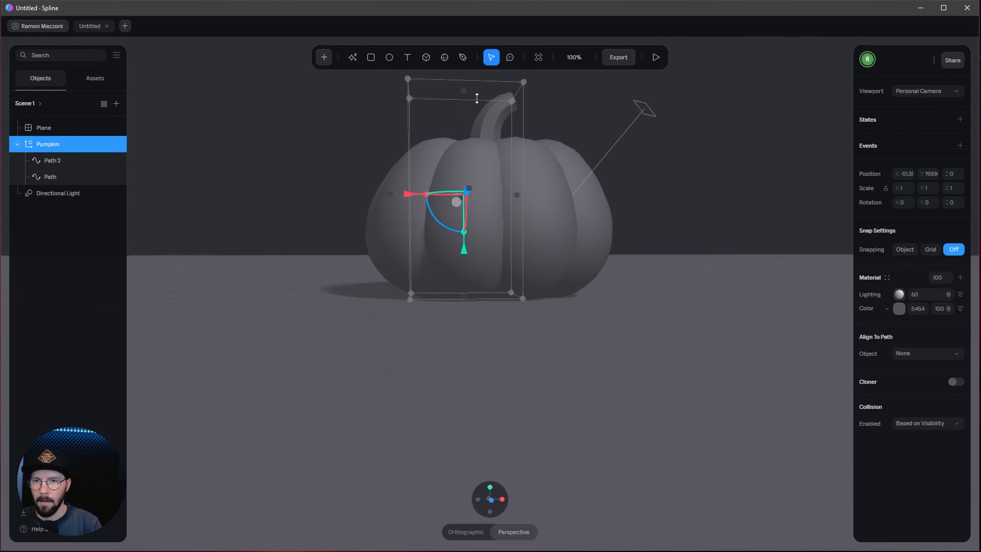
{"action": "left_click_drag", "start_coordinate": [465, 251], "coordinate": [467, 249]}
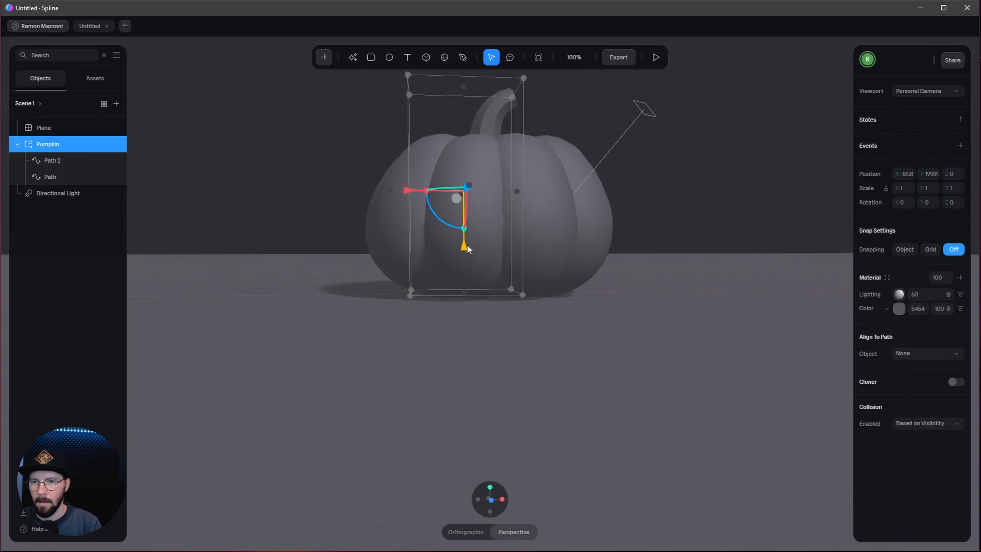
Switch the viewport to orthographic projection with the whole pumpkin seen from an angled view above.
{"action": "right_click_drag", "start_coordinate": [551, 323], "coordinate": [592, 361]}
{"action": "mouse_move", "coordinate": [485, 514]}
{"action": "left_click", "coordinate": [475, 530]}
{"action": "scroll", "coordinate": [591, 360], "scroll_direction": "down", "scroll_amount": 6}
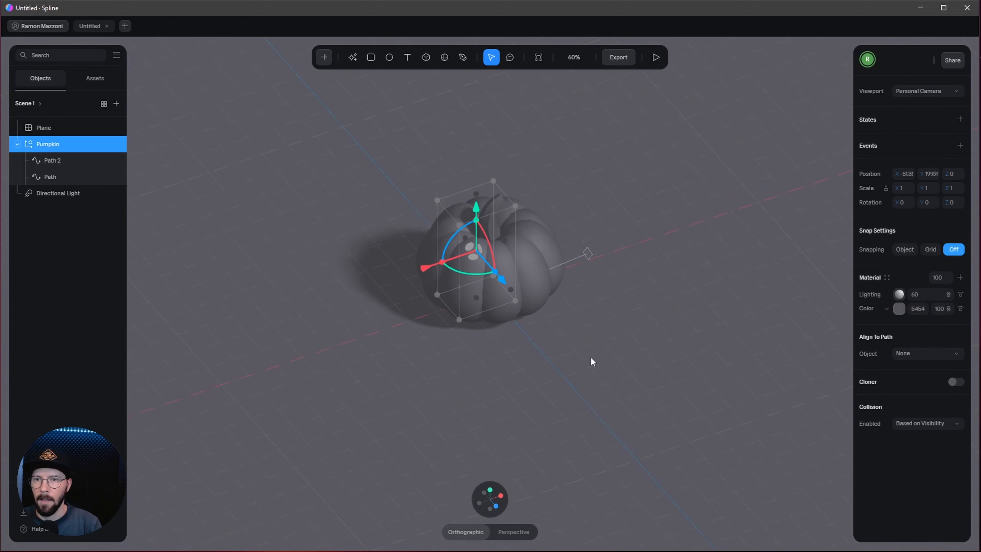
{"action": "scroll", "coordinate": [592, 359], "scroll_direction": "down", "scroll_amount": 1}
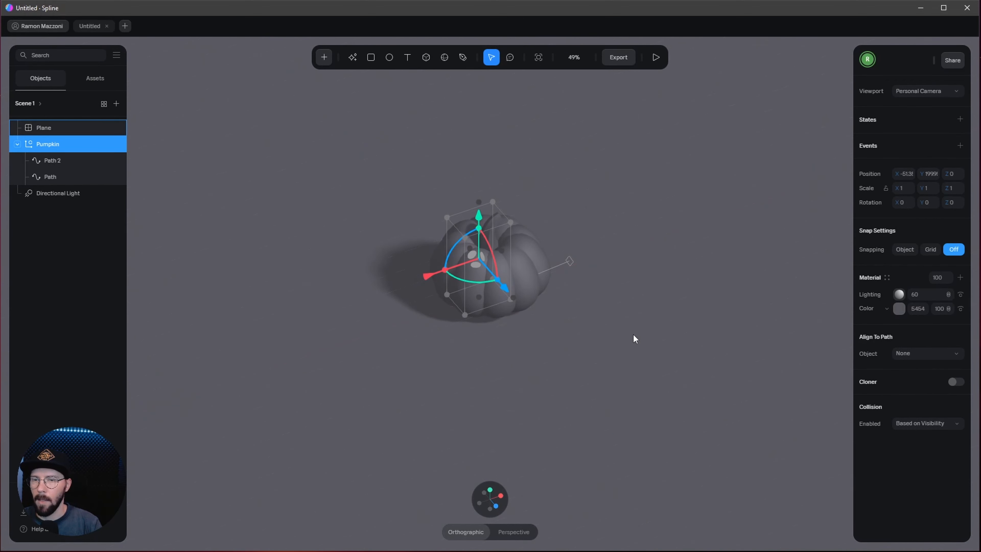
Change the color layer of the pumpkin body's material to a Toon layer.
{"action": "left_click", "coordinate": [51, 160]}
{"action": "left_click", "coordinate": [50, 177]}
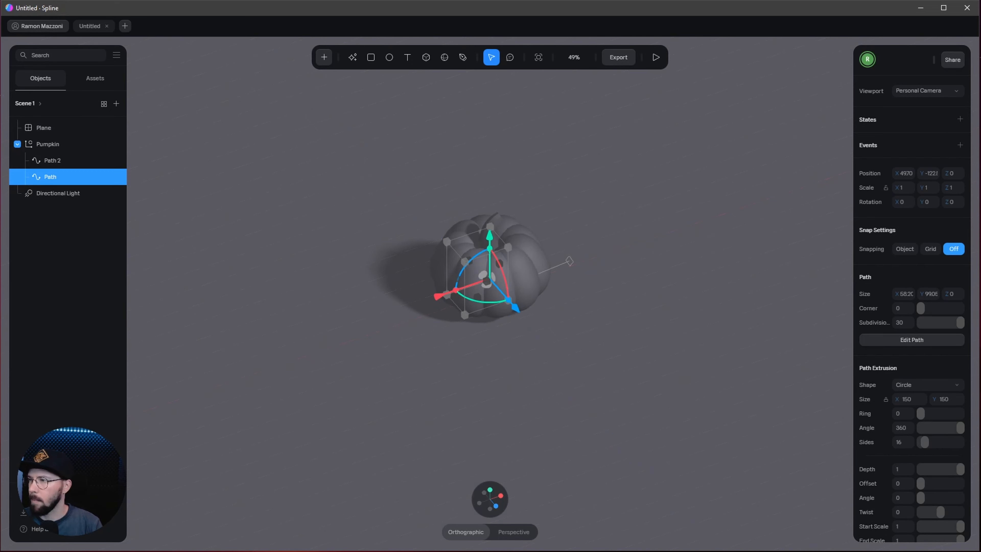
{"action": "scroll", "coordinate": [891, 265], "scroll_direction": "down", "scroll_amount": 10}
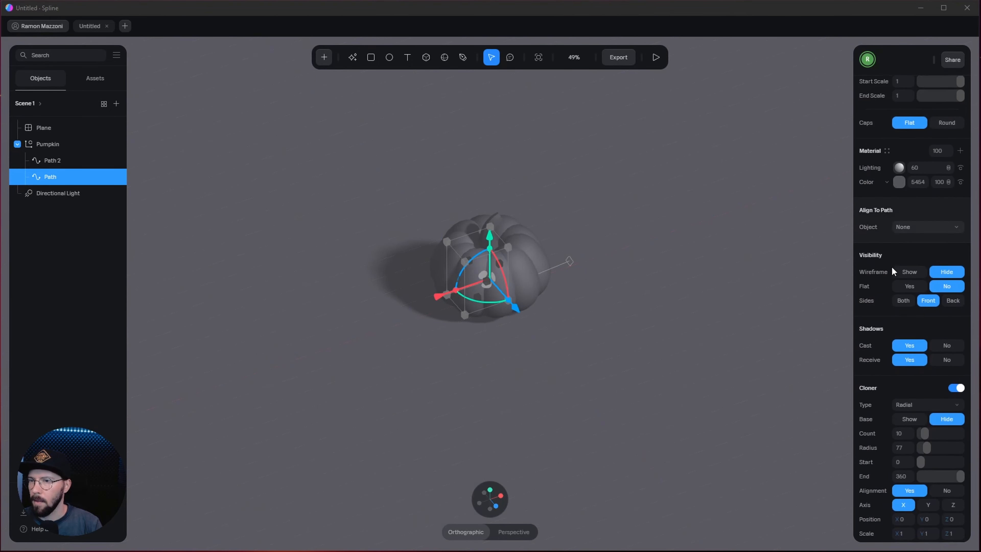
{"action": "scroll", "coordinate": [898, 270], "scroll_direction": "up", "scroll_amount": 3}
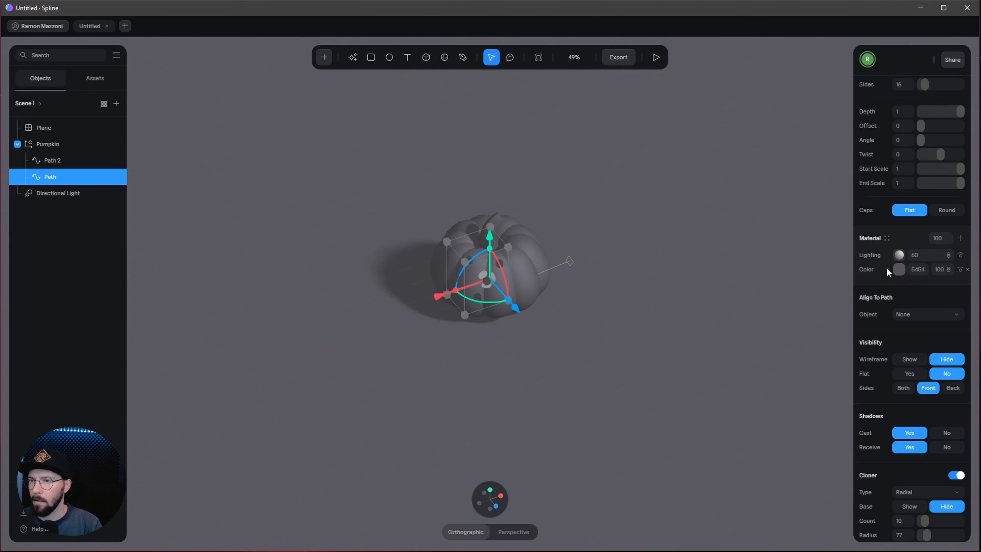
{"action": "left_click", "coordinate": [764, 355]}
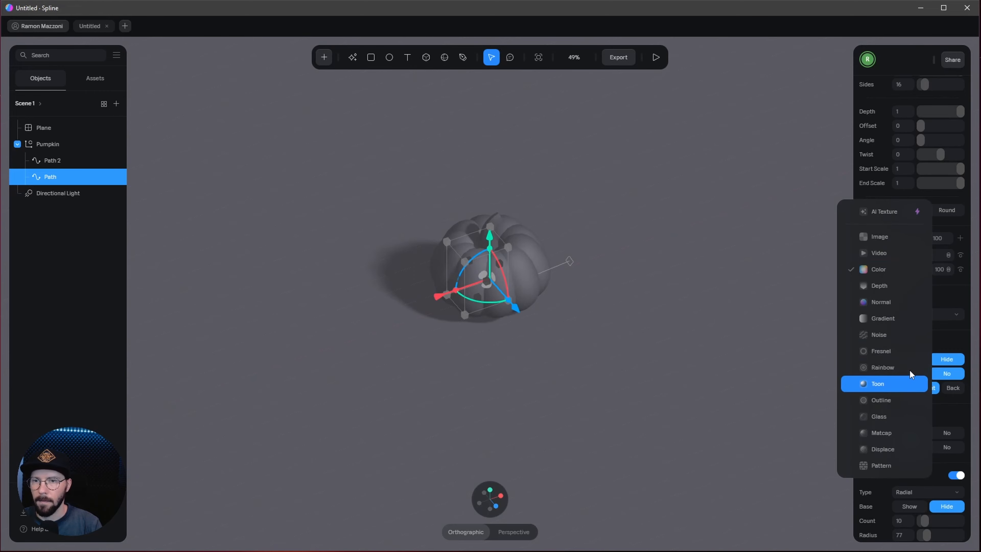
{"action": "left_click", "coordinate": [895, 382]}
Remove the two middle stops from the Toon layer's gradient, keeping only the black and white end stops.
{"action": "left_click", "coordinate": [898, 269]}
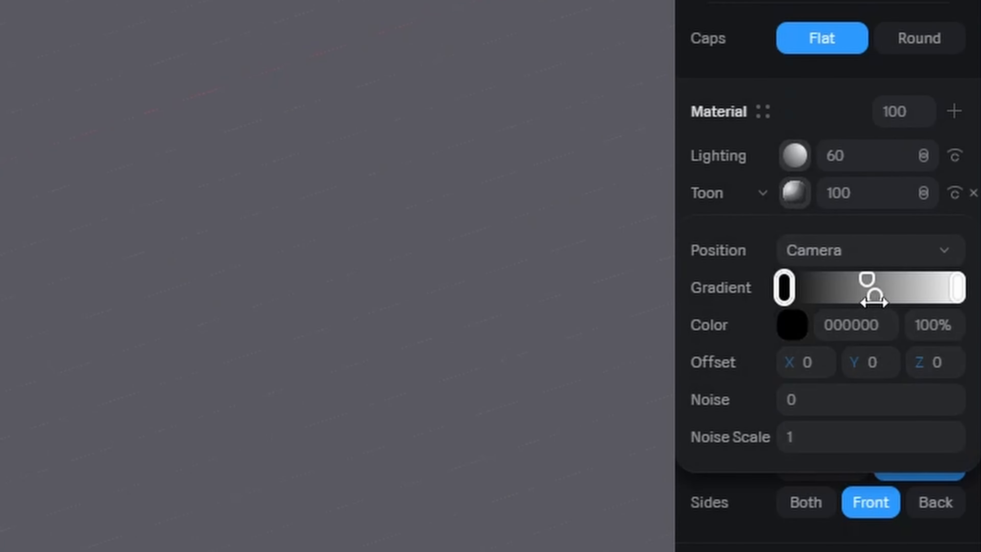
{"action": "left_click_drag", "start_coordinate": [877, 300], "coordinate": [894, 499]}
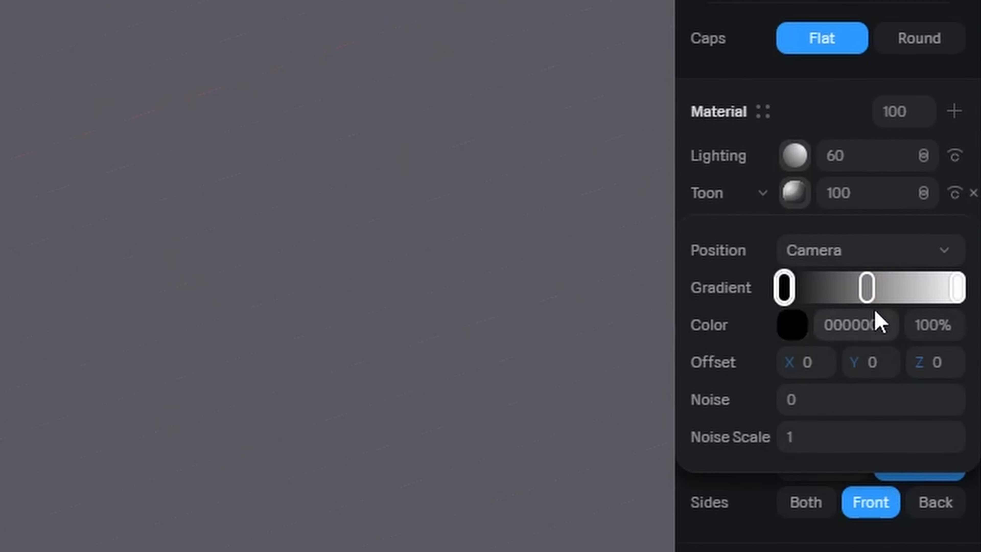
{"action": "left_click_drag", "start_coordinate": [868, 287], "coordinate": [858, 60]}
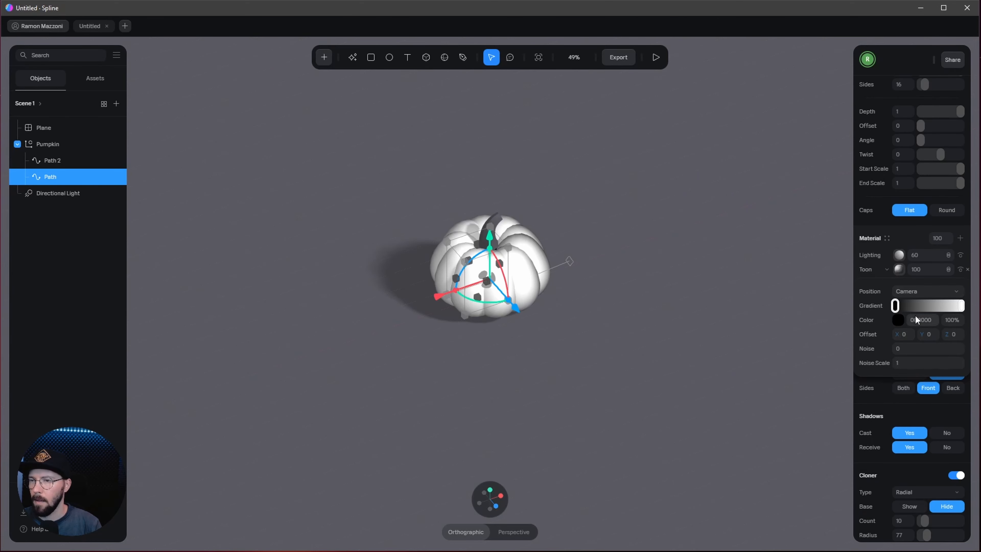
Set the Toon gradient's black stop to 6C2D00 and its white stop to FA8100.
{"action": "left_click_drag", "start_coordinate": [908, 318], "coordinate": [939, 323]}
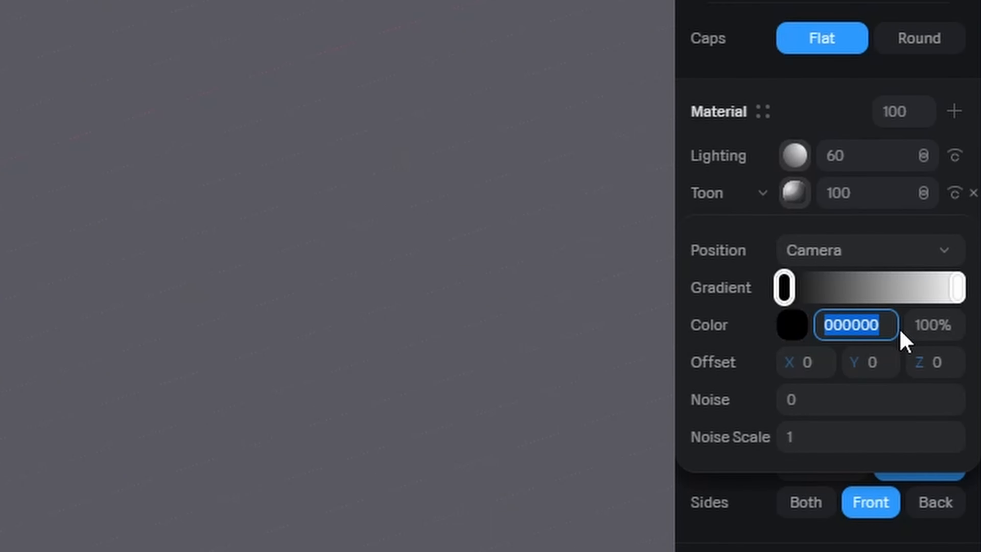
{"action": "type", "text": "6C2D00"}
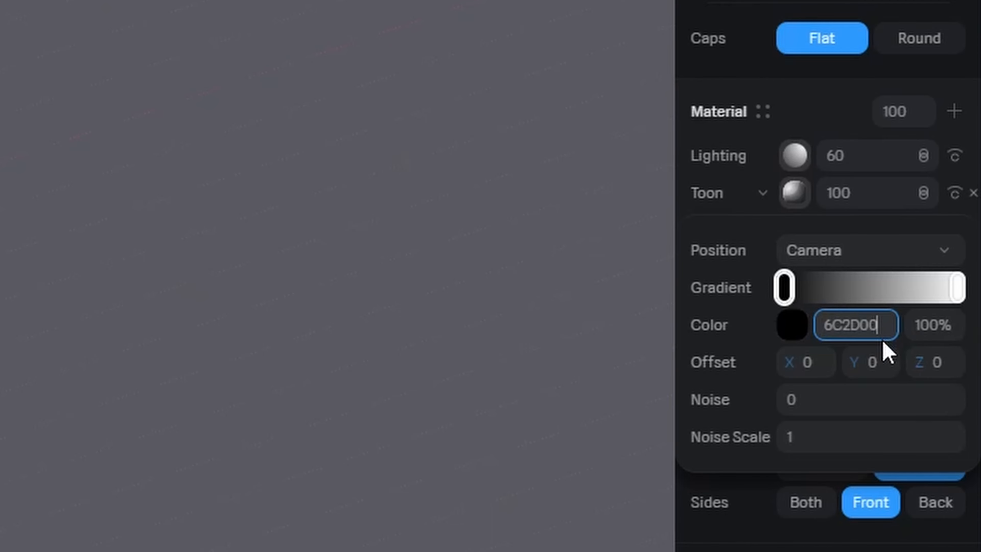
{"action": "key", "text": "Return"}
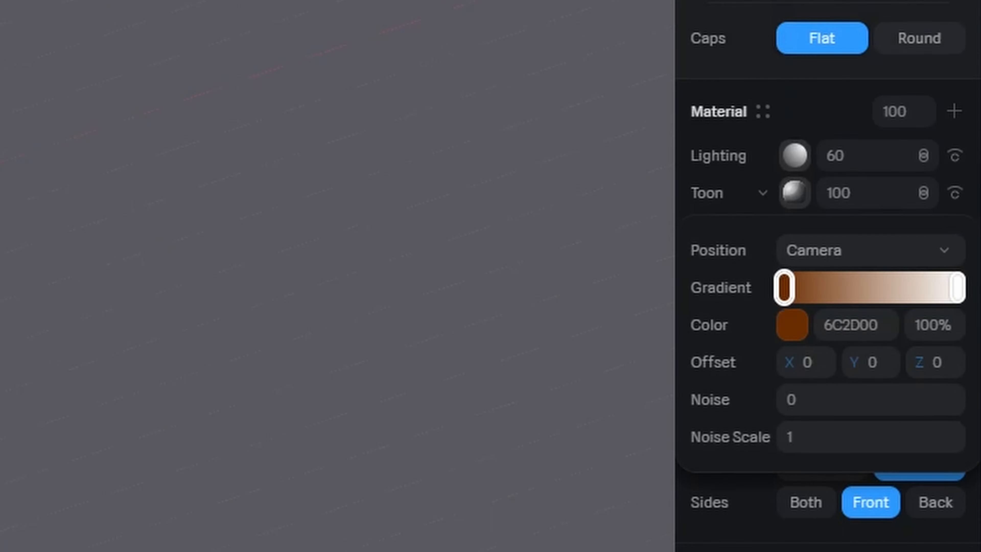
{"action": "left_click", "coordinate": [960, 279]}
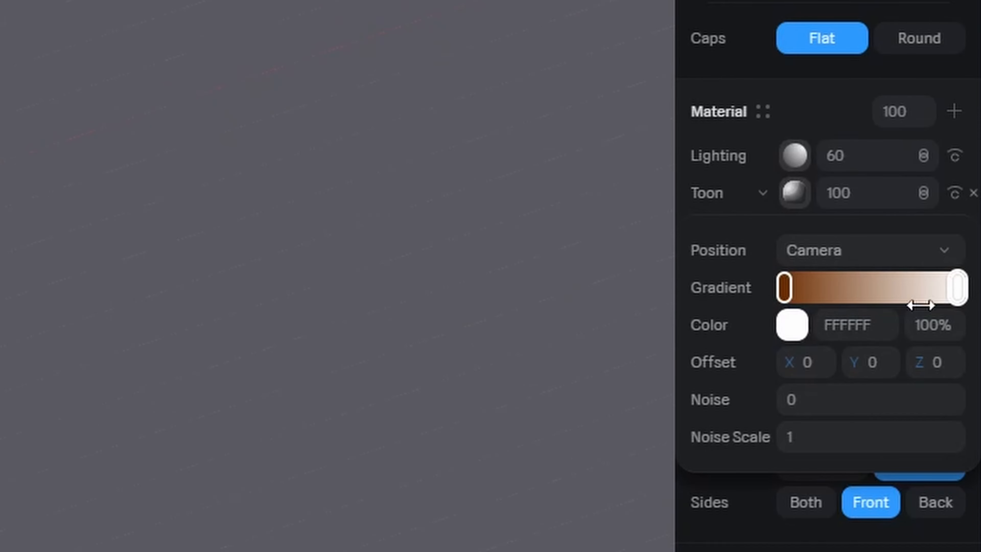
{"action": "left_click", "coordinate": [887, 324]}
{"action": "type", "text": "FA8100"}
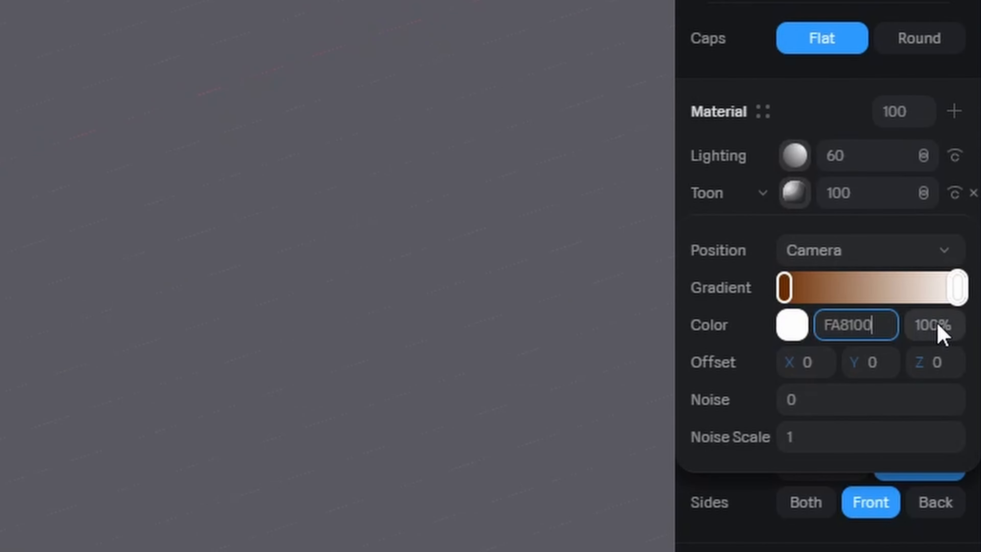
{"action": "key", "text": "Return"}
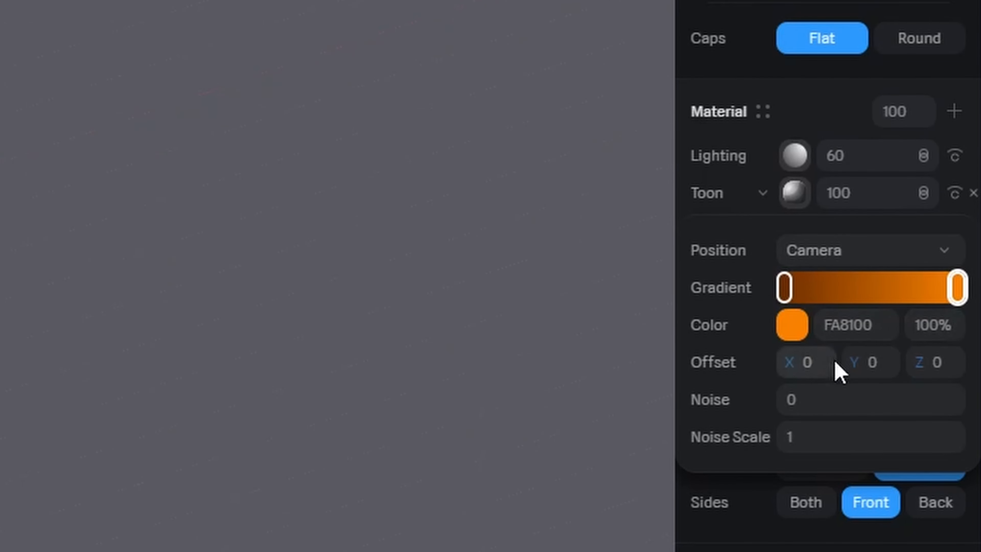
{"action": "left_click", "coordinate": [809, 111]}
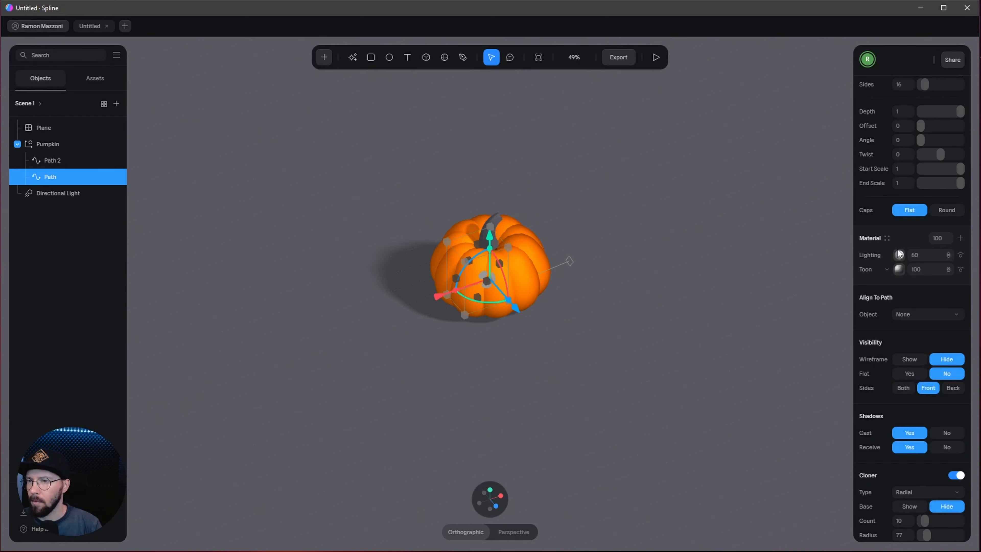
Set the pumpkin body's lighting type to Toon and the lighting amount to 100.
{"action": "left_click", "coordinate": [899, 256]}
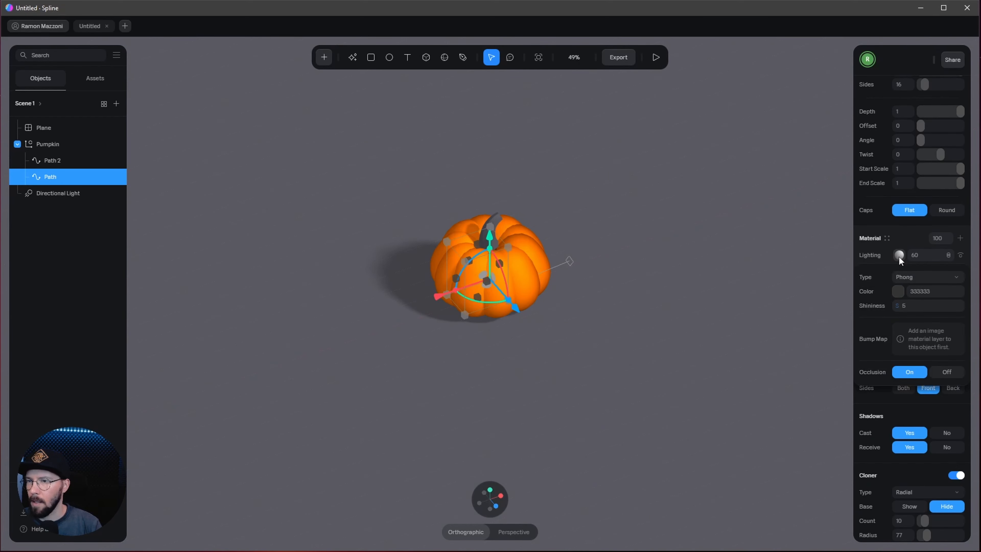
{"action": "left_click", "coordinate": [906, 276]}
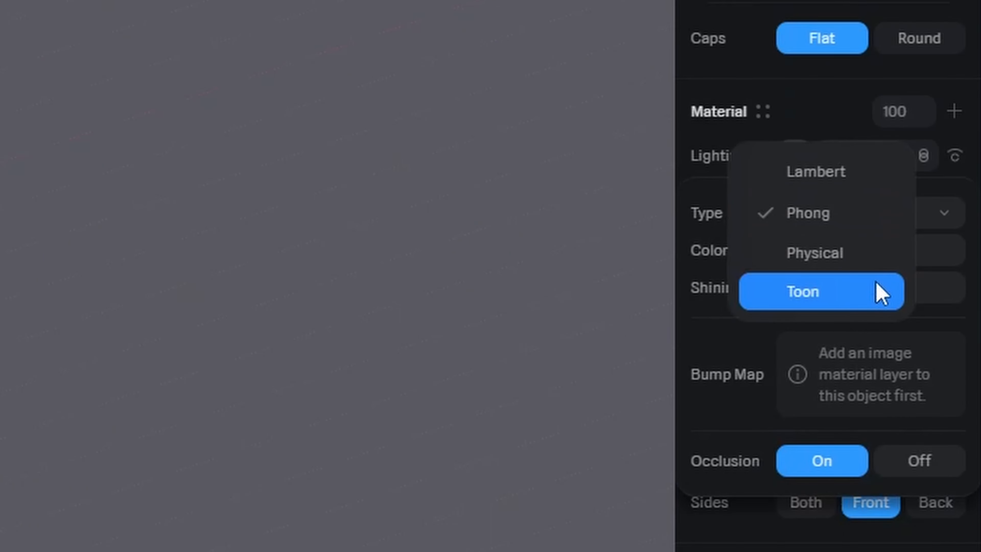
{"action": "left_click", "coordinate": [882, 294]}
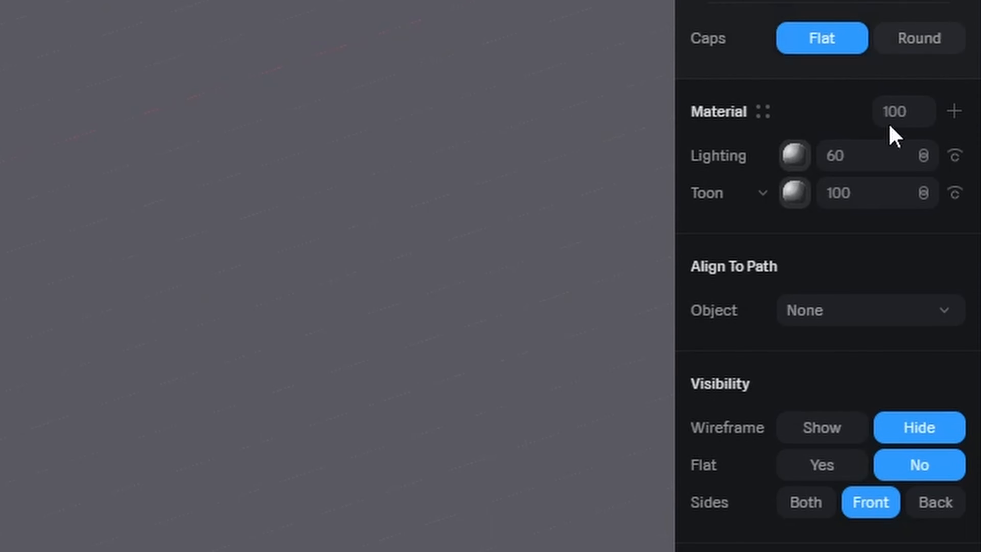
{"action": "left_click", "coordinate": [853, 156]}
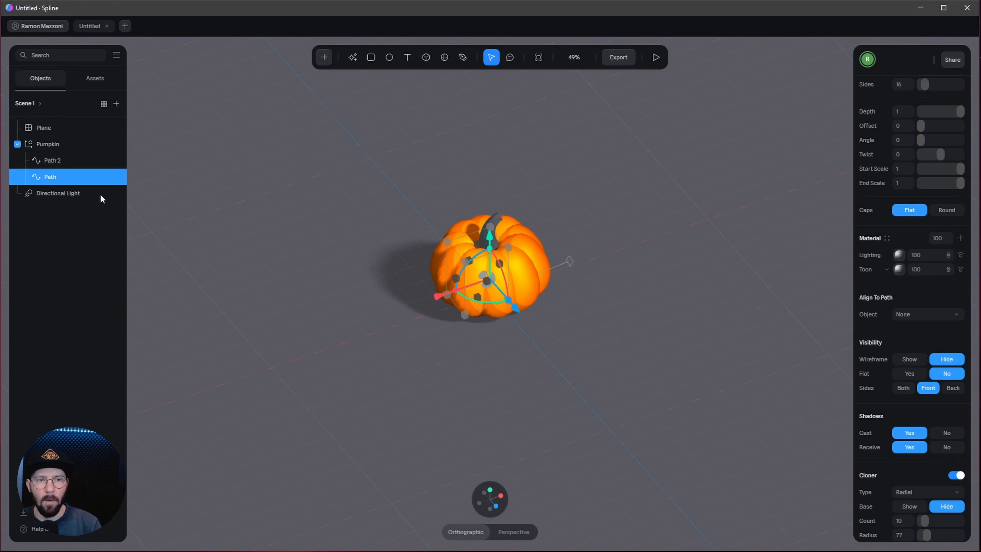
Change the pumpkin stem's color layer to a Toon layer and remove the middle stops from its gradient.
{"action": "left_click", "coordinate": [66, 160]}
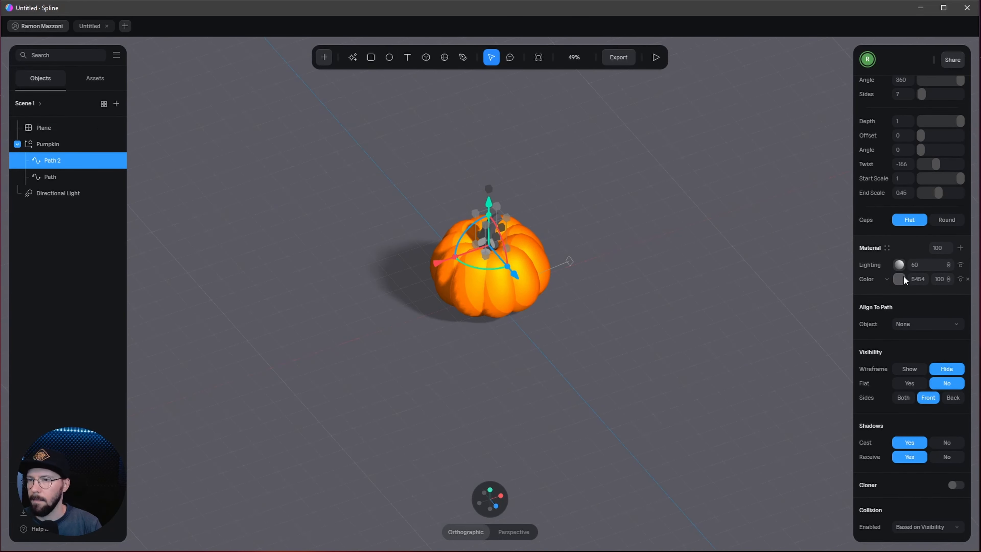
{"action": "left_click", "coordinate": [887, 279]}
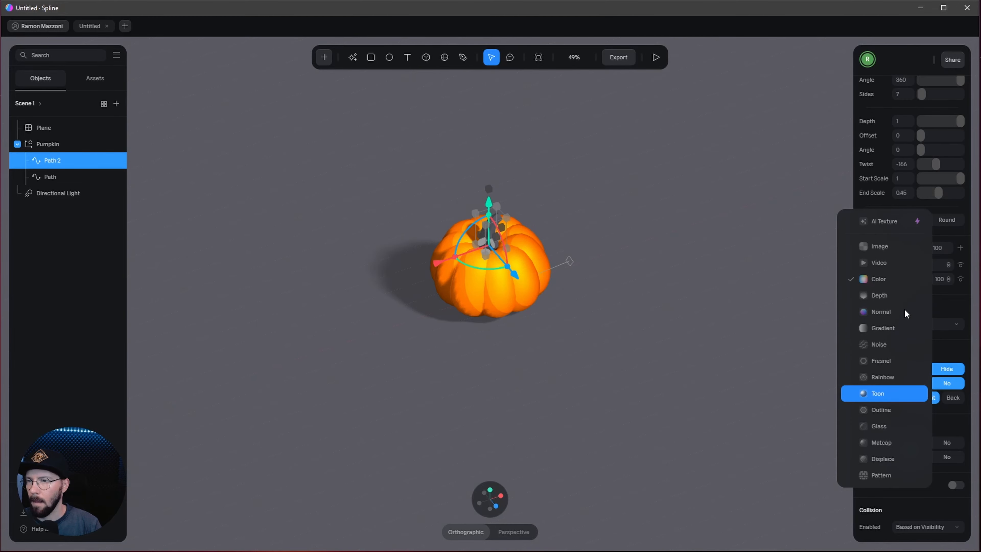
{"action": "left_click", "coordinate": [897, 280]}
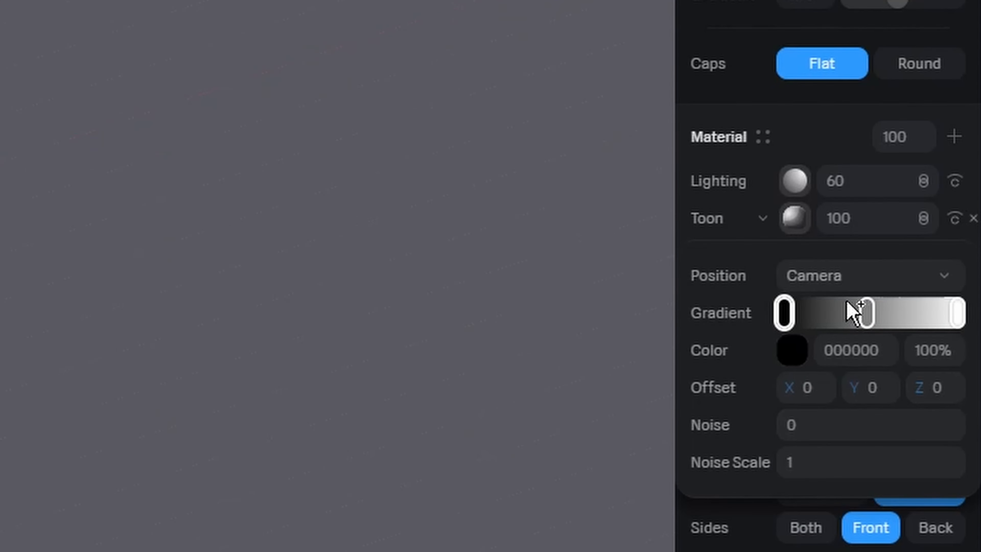
{"action": "left_click_drag", "start_coordinate": [857, 312], "coordinate": [860, 64]}
Set the stem's Toon gradient to 051D00 at the black stop and 337F00 at the white stop.
{"action": "left_click", "coordinate": [872, 357]}
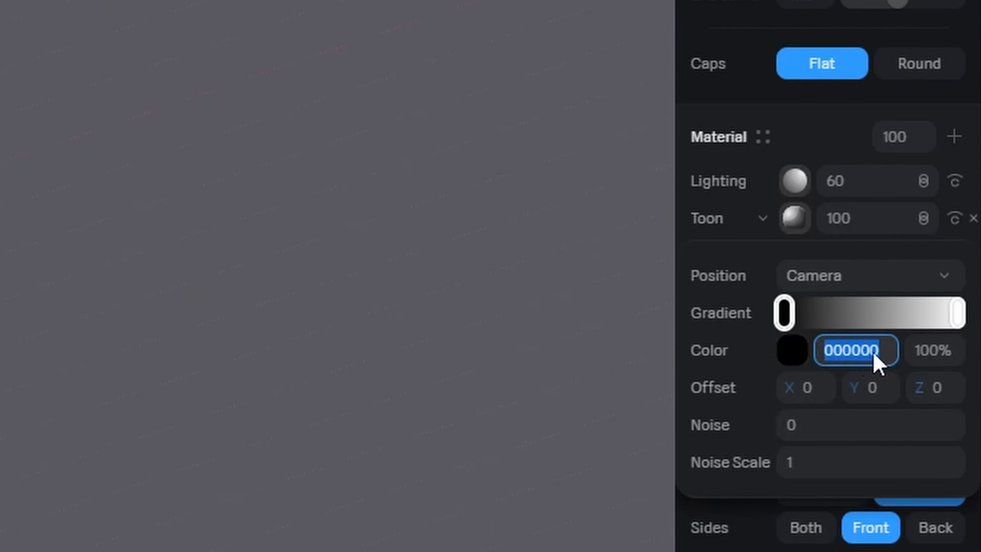
{"action": "type", "text": "051D00"}
{"action": "key", "text": "Return"}
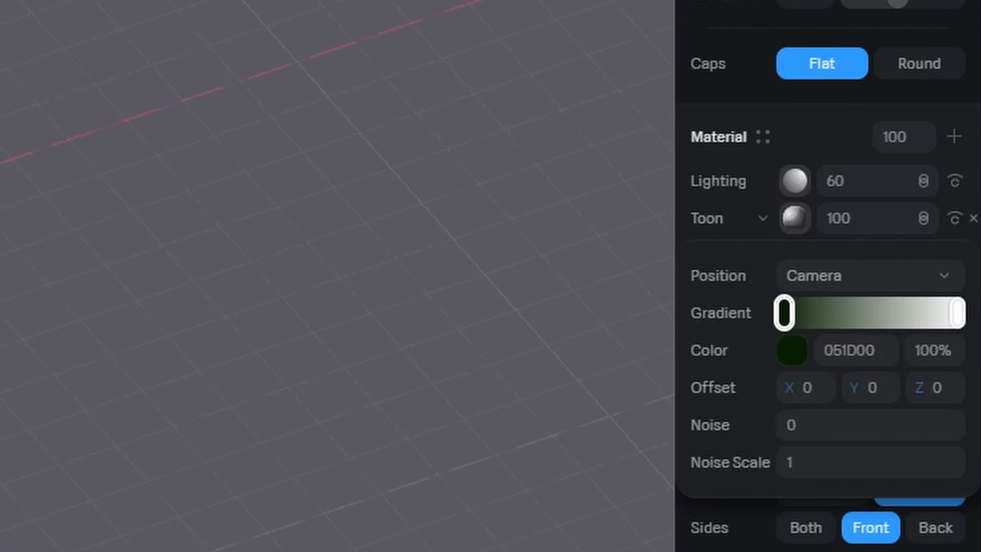
{"action": "left_click", "coordinate": [950, 309]}
{"action": "left_click", "coordinate": [897, 348]}
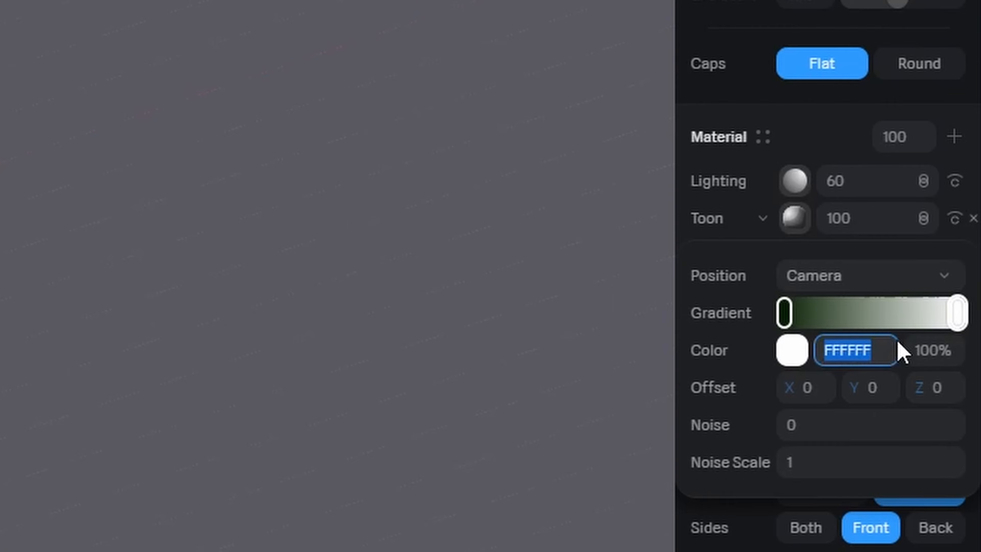
{"action": "type", "text": "337F00"}
{"action": "key", "text": "Return"}
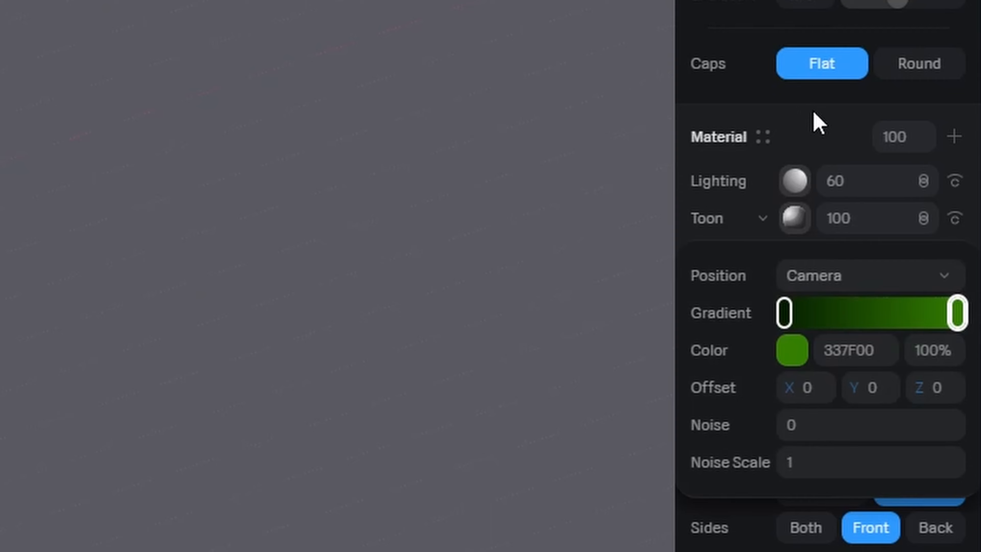
{"action": "left_click", "coordinate": [818, 119]}
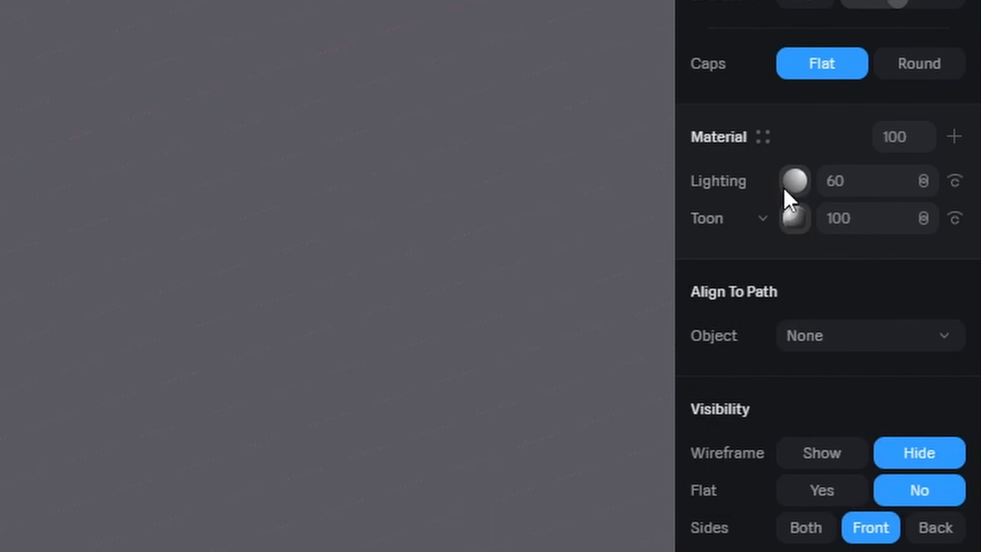
Set the stem's lighting type to Toon, with a lighting amount of 100 and a shininess of 0.
{"action": "left_click", "coordinate": [802, 183]}
{"action": "left_click", "coordinate": [864, 251]}
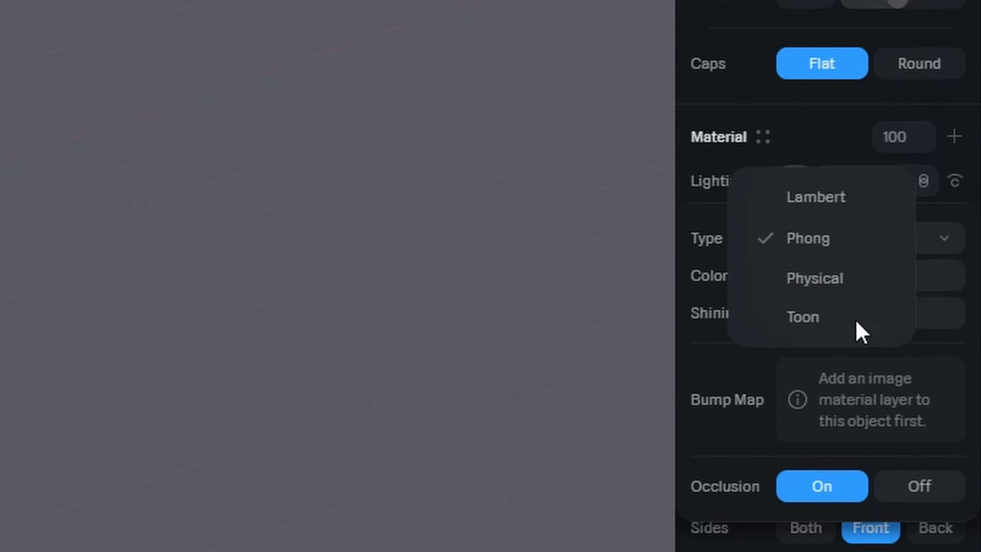
{"action": "key", "text": "Return"}
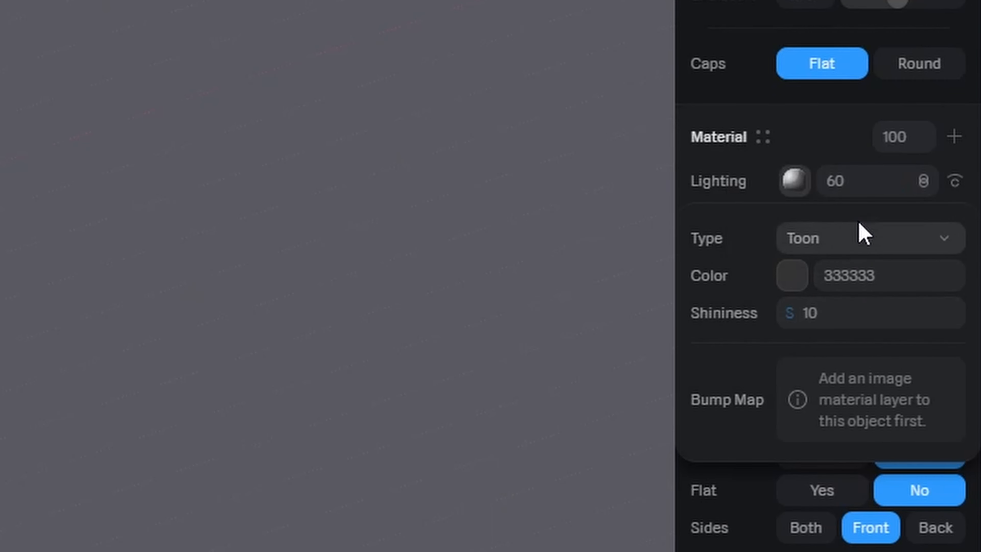
{"action": "left_click", "coordinate": [845, 192]}
{"action": "key", "text": "Return"}
{"action": "left_click", "coordinate": [842, 324]}
{"action": "type", "text": "0"}
{"action": "key", "text": "Return"}
{"action": "left_click", "coordinate": [827, 142]}
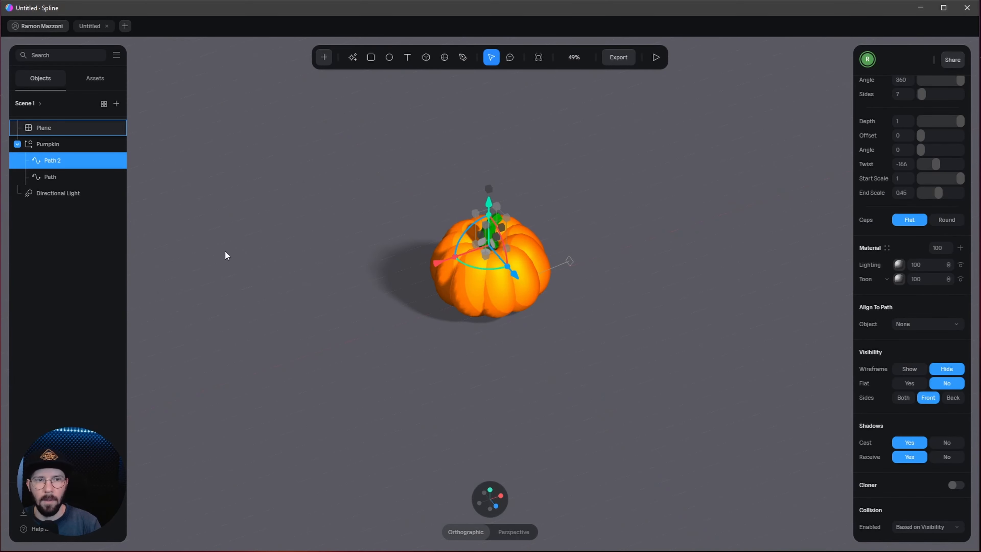
Set the shininess of the pumpkin body's Toon lighting to 0.
{"action": "left_click", "coordinate": [50, 176]}
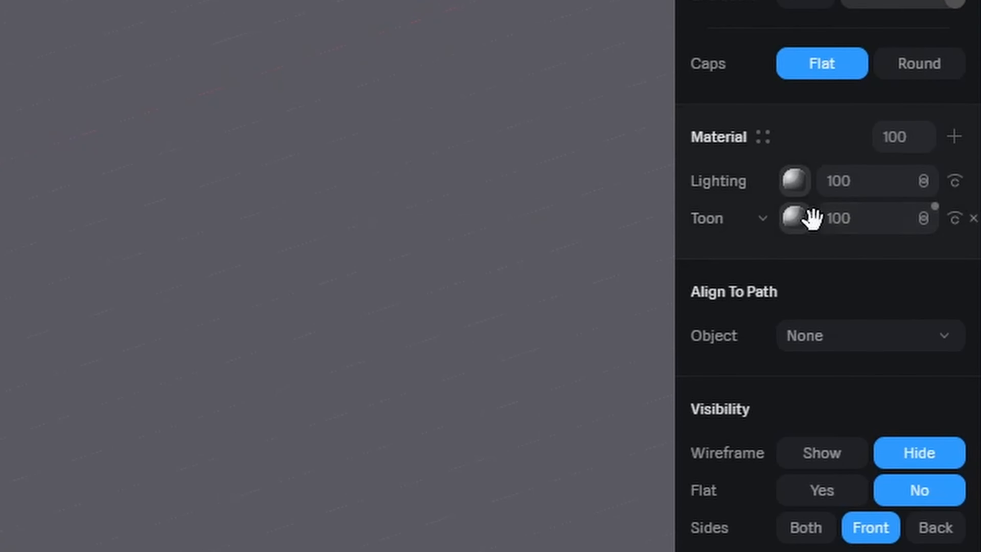
{"action": "left_click", "coordinate": [901, 279]}
{"action": "left_click", "coordinate": [800, 187]}
{"action": "left_click", "coordinate": [804, 187]}
{"action": "left_click", "coordinate": [865, 325]}
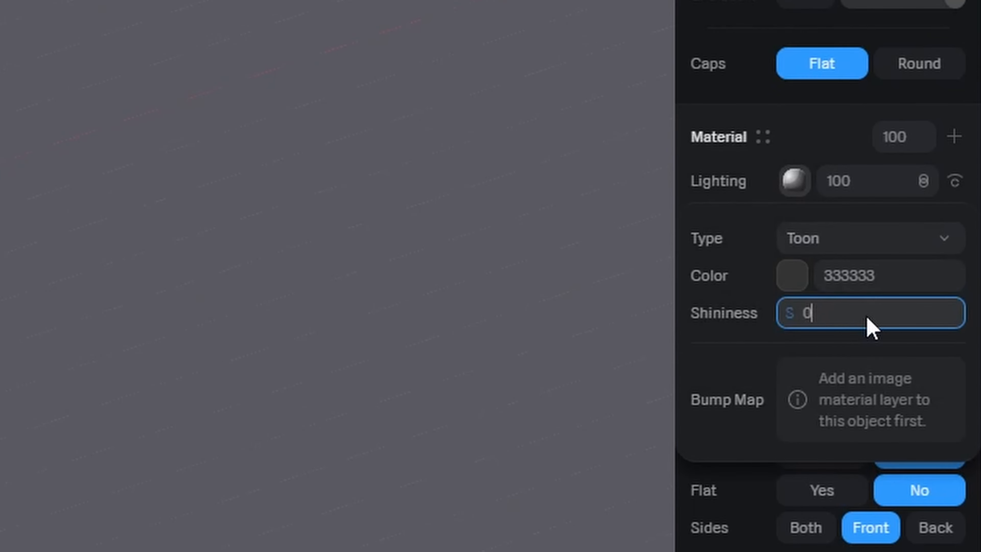
{"action": "key", "text": "Return"}
{"action": "left_click", "coordinate": [763, 140]}
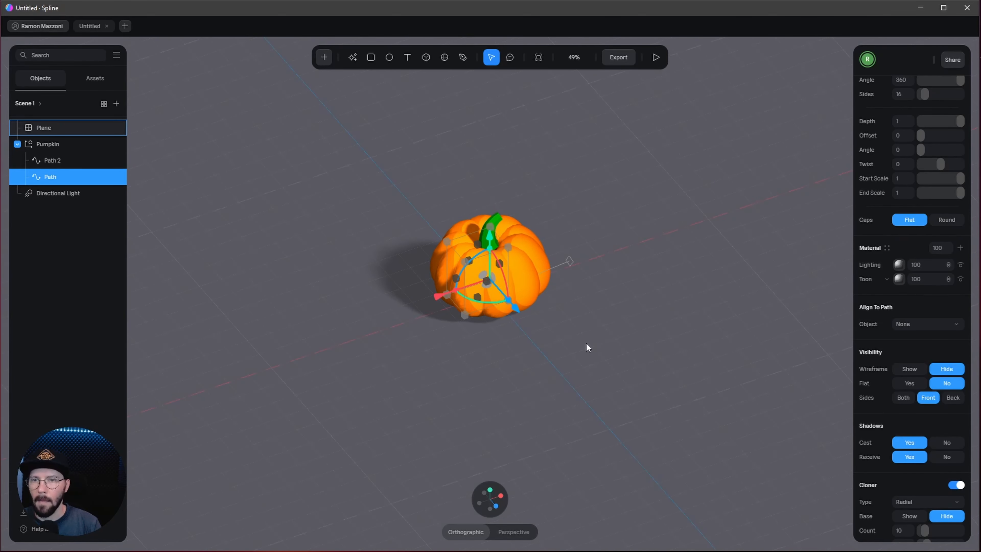
Move the floor plane's color layer above its lighting layer and set the color to 002737.
{"action": "left_click", "coordinate": [539, 388]}
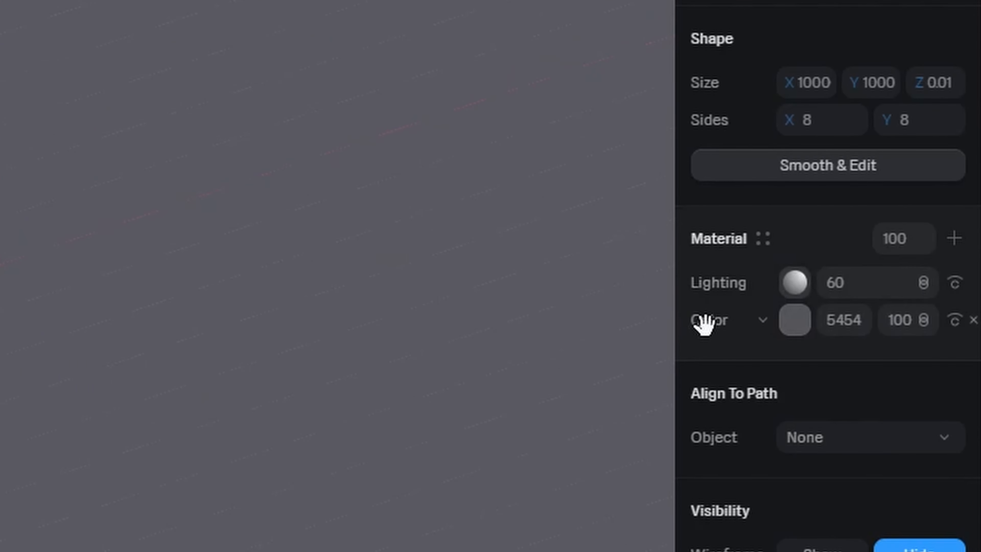
{"action": "left_click_drag", "start_coordinate": [705, 323], "coordinate": [700, 281]}
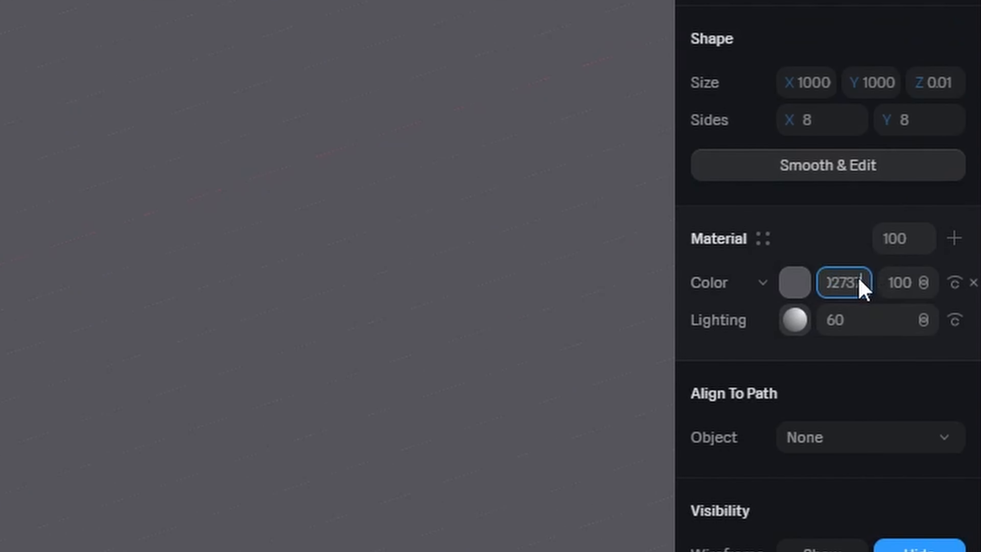
{"action": "key", "text": "Return"}
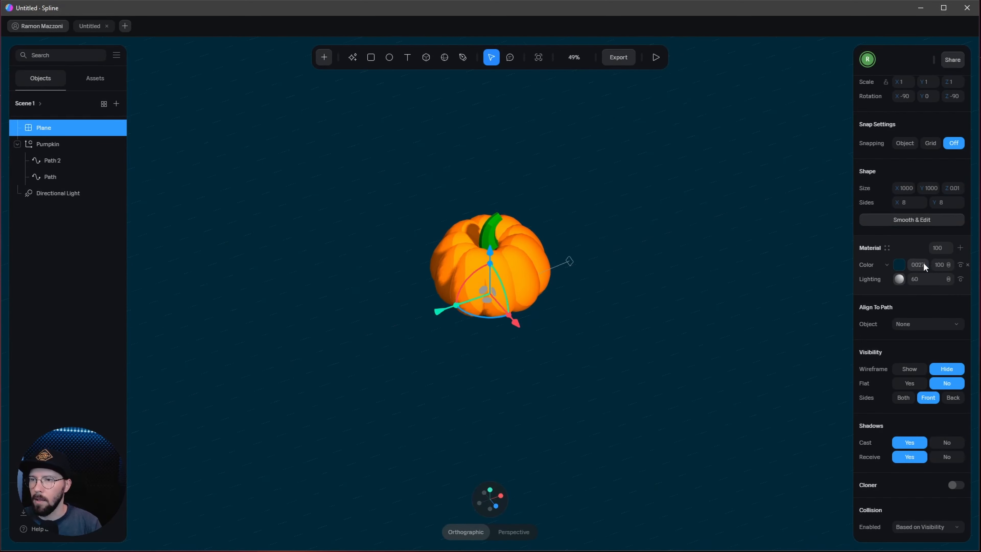
Set the blend mode of the plane's color layer to Overlay and its lighting amount to 100.
{"action": "left_click", "coordinate": [948, 265]}
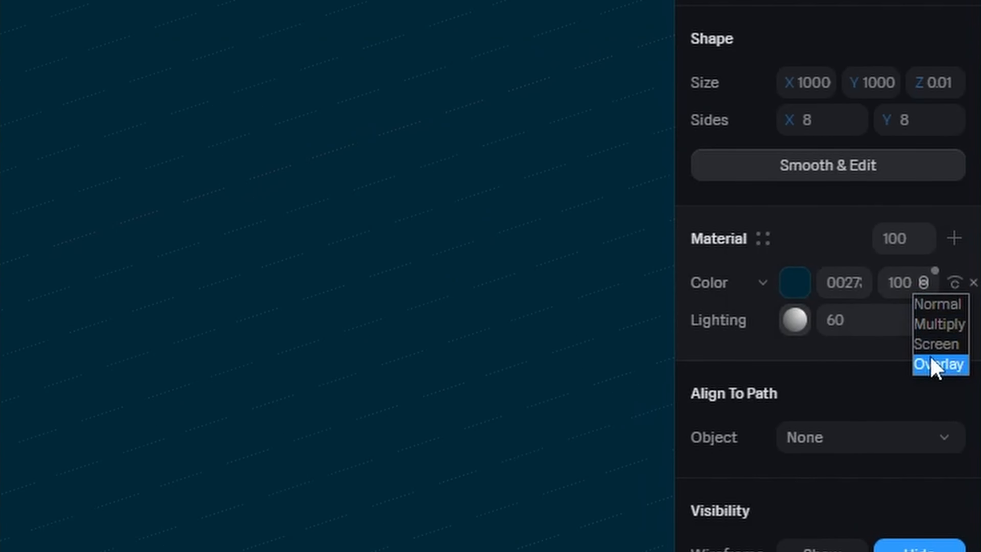
{"action": "left_click", "coordinate": [932, 365]}
{"action": "left_click", "coordinate": [850, 327]}
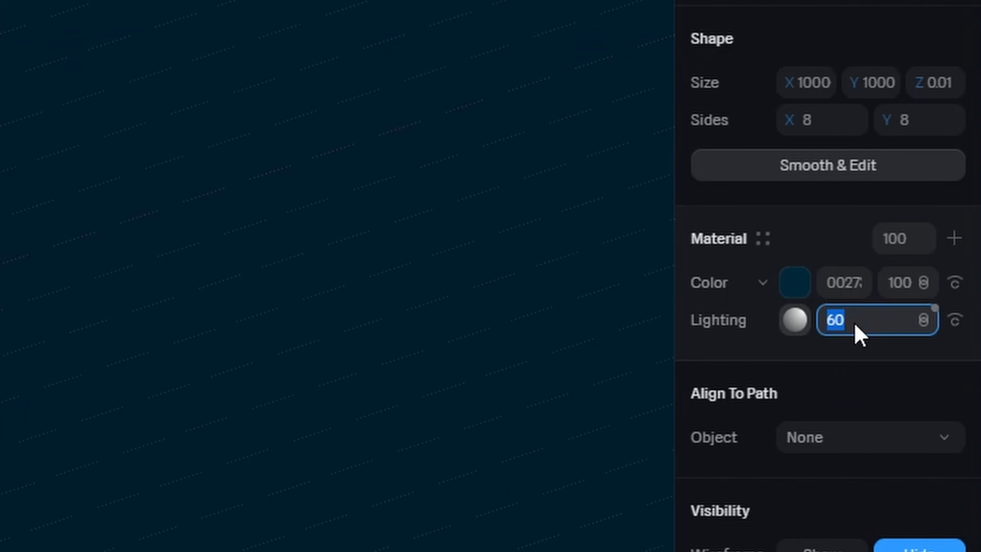
{"action": "type", "text": "100"}
{"action": "left_click", "coordinate": [753, 267]}
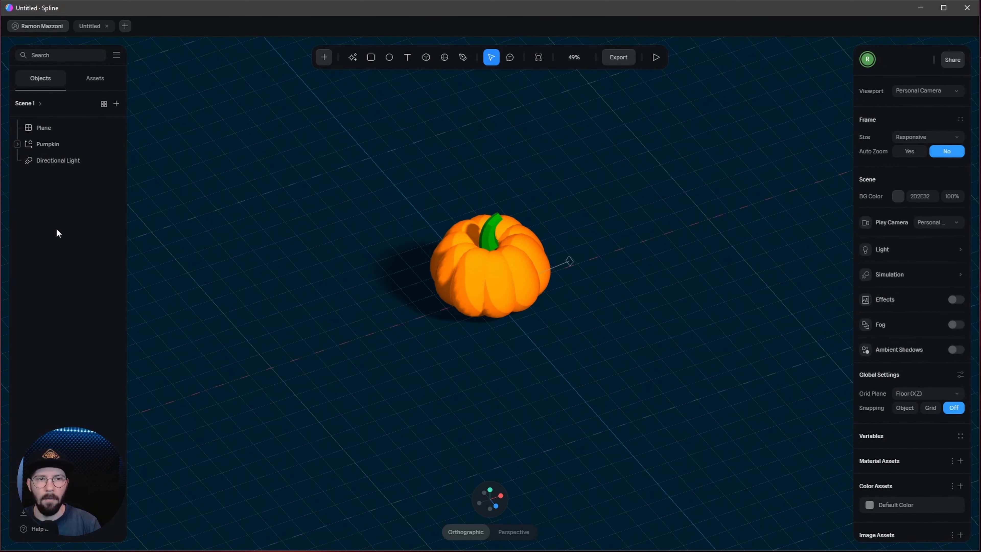
Delete the directional light and add a point light to the scene.
{"action": "left_click", "coordinate": [72, 161]}
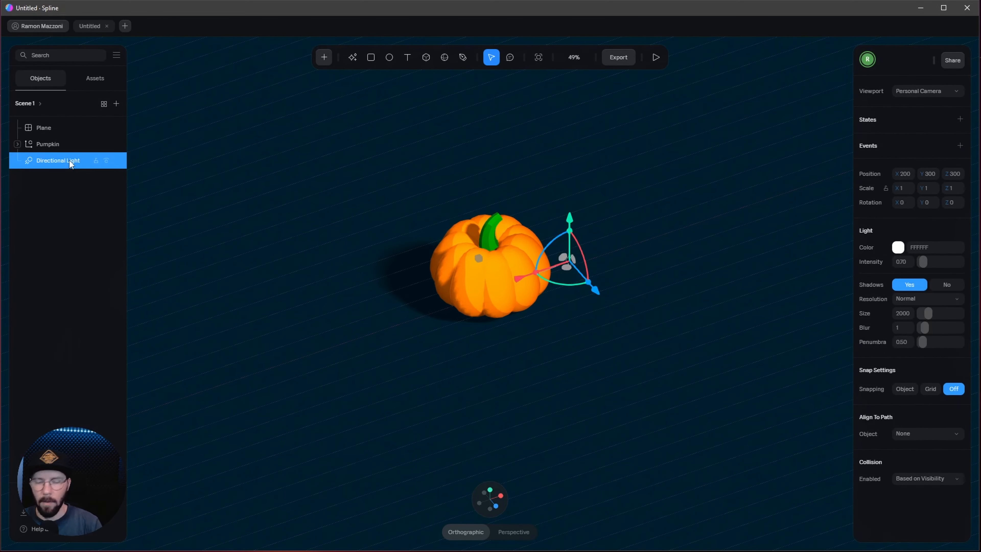
{"action": "key", "text": "Delete"}
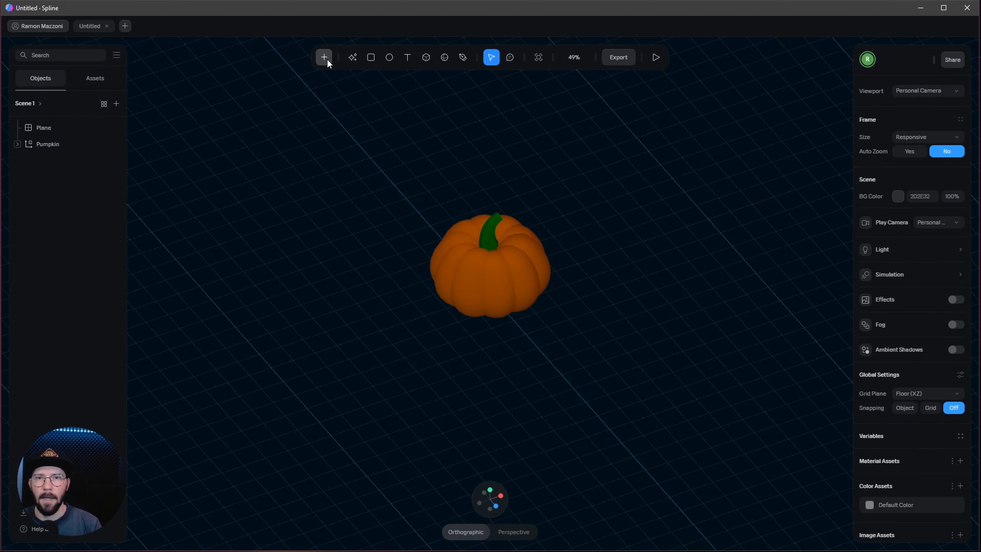
{"action": "left_click", "coordinate": [325, 57]}
{"action": "scroll", "coordinate": [351, 223], "scroll_direction": "down", "scroll_amount": 5}
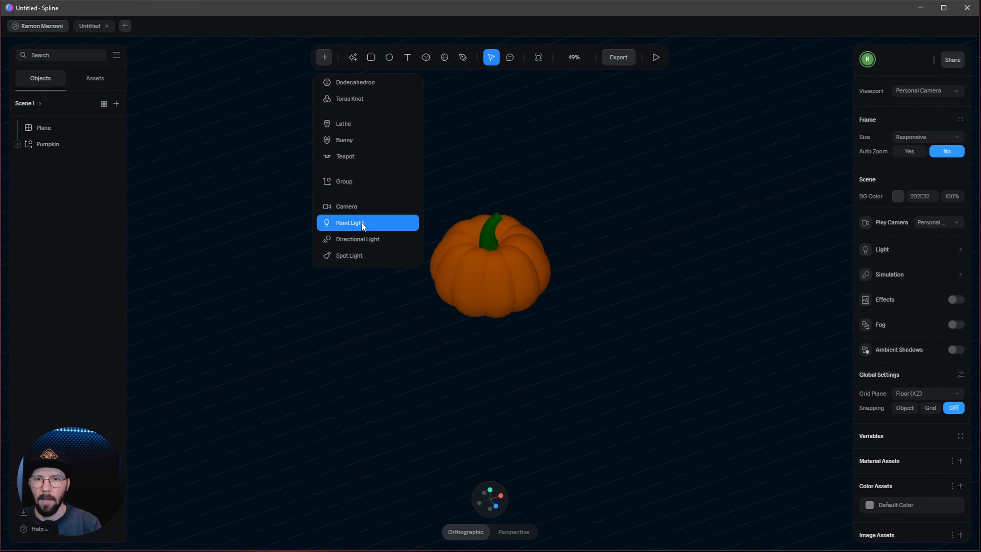
{"action": "left_click", "coordinate": [361, 223]}
Raise the point light above the pumpkin and offset it to about X 505, Y 968, Z 163.
{"action": "left_click_drag", "start_coordinate": [489, 251], "coordinate": [487, 74]}
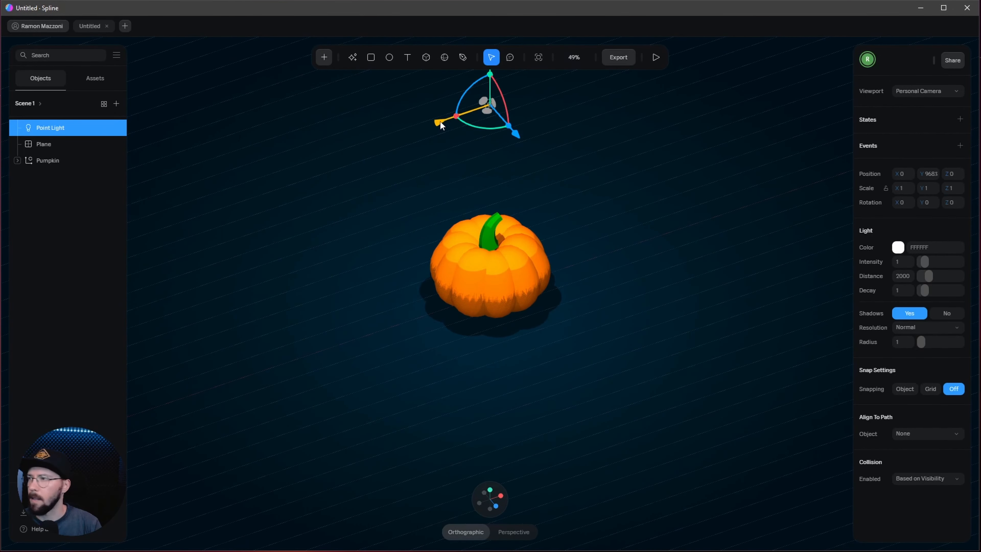
{"action": "left_click_drag", "start_coordinate": [440, 121], "coordinate": [548, 82]}
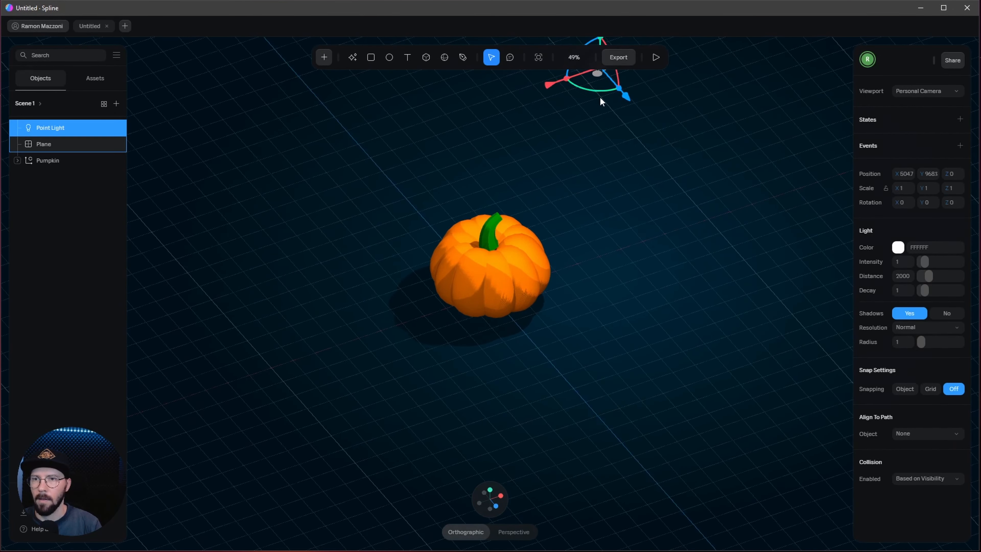
{"action": "mouse_move", "coordinate": [625, 95]}
{"action": "left_mouse_down"}
{"action": "mouse_move", "coordinate": [655, 132]}
{"action": "mouse_move", "coordinate": [639, 106]}
{"action": "left_mouse_up"}
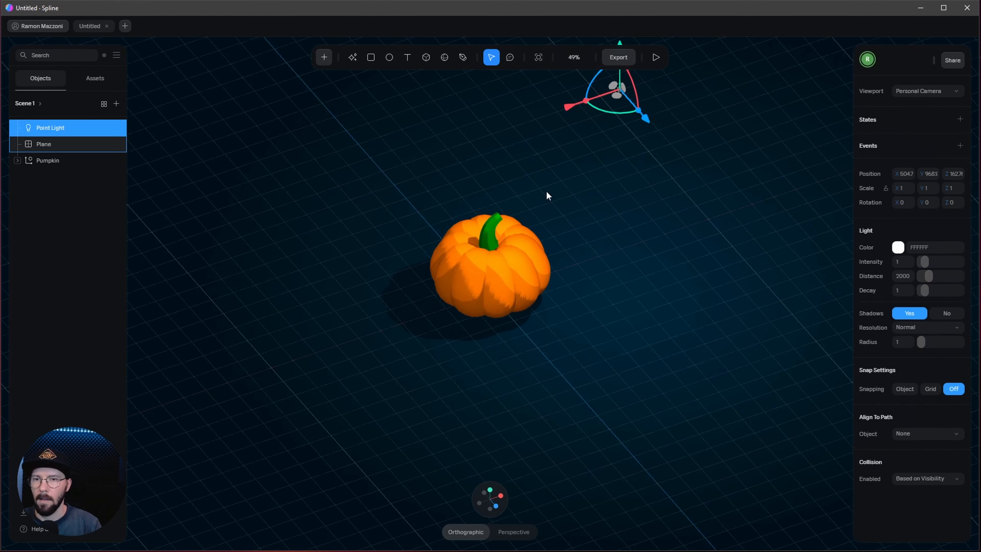
Duplicate the pumpkin group and move the copy along Z to about 353, in front of the original.
{"action": "left_click", "coordinate": [51, 159]}
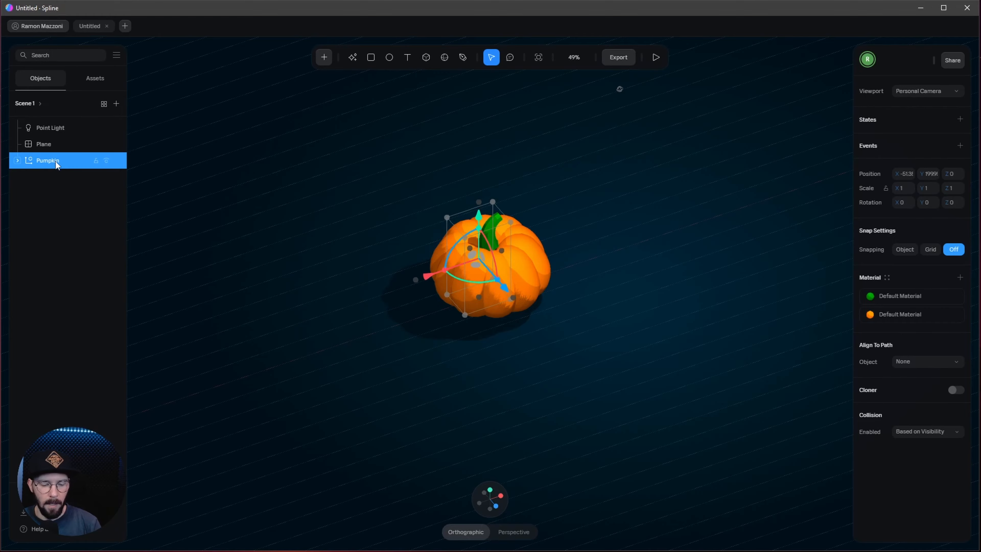
{"action": "key", "text": "ctrl+d"}
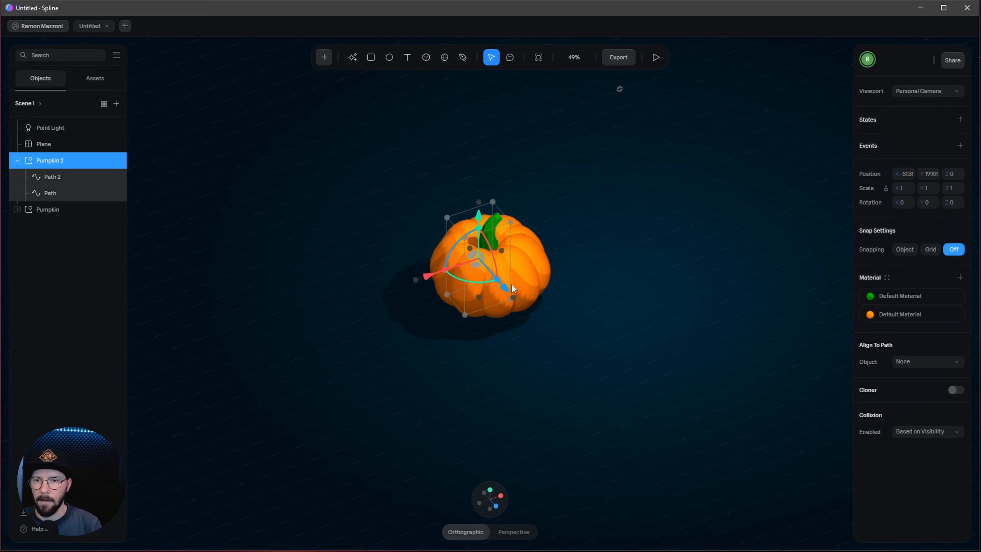
{"action": "left_click_drag", "start_coordinate": [506, 283], "coordinate": [549, 333]}
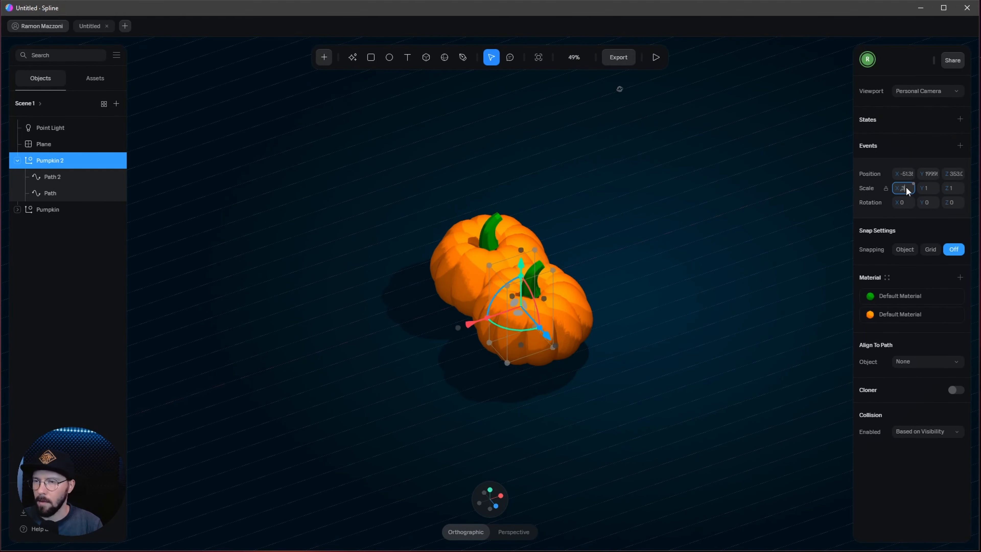
Scale the pumpkin copy to 0.3 and lower it onto the floor plane at about Y 51.
{"action": "type", "text": "0.3"}
{"action": "key", "text": "Return"}
{"action": "left_click_drag", "start_coordinate": [525, 261], "coordinate": [526, 291]}
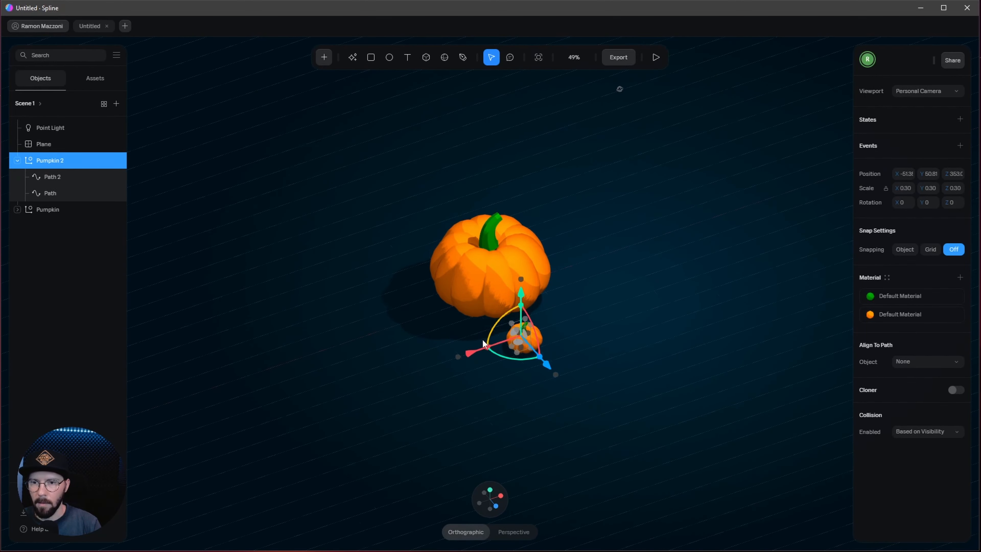
Move the small pumpkin along X to about 84 and rotate it about the Y axis to about -80.5 degrees.
{"action": "left_click_drag", "start_coordinate": [473, 351], "coordinate": [471, 327]}
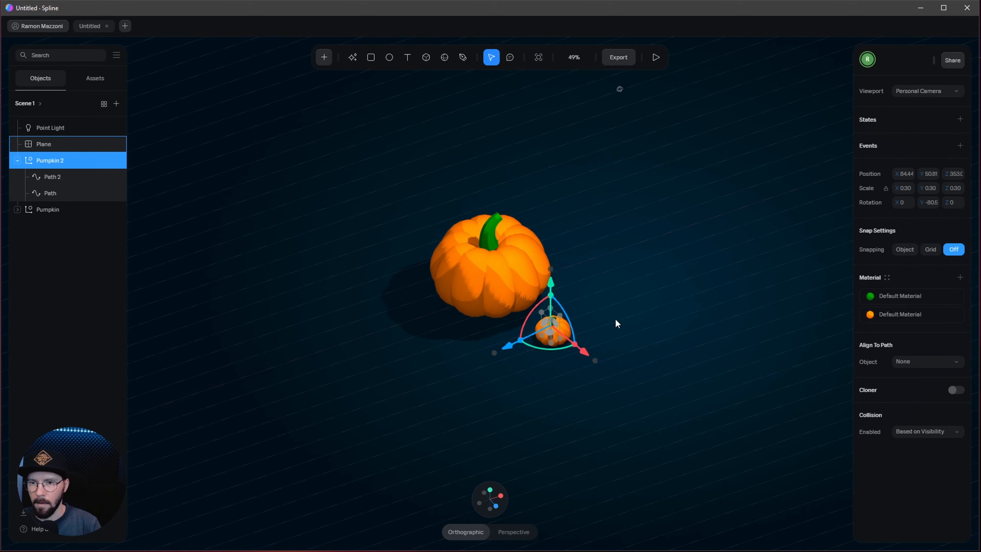
{"action": "left_click_drag", "start_coordinate": [550, 295], "coordinate": [549, 282]}
{"action": "left_click", "coordinate": [654, 310]}
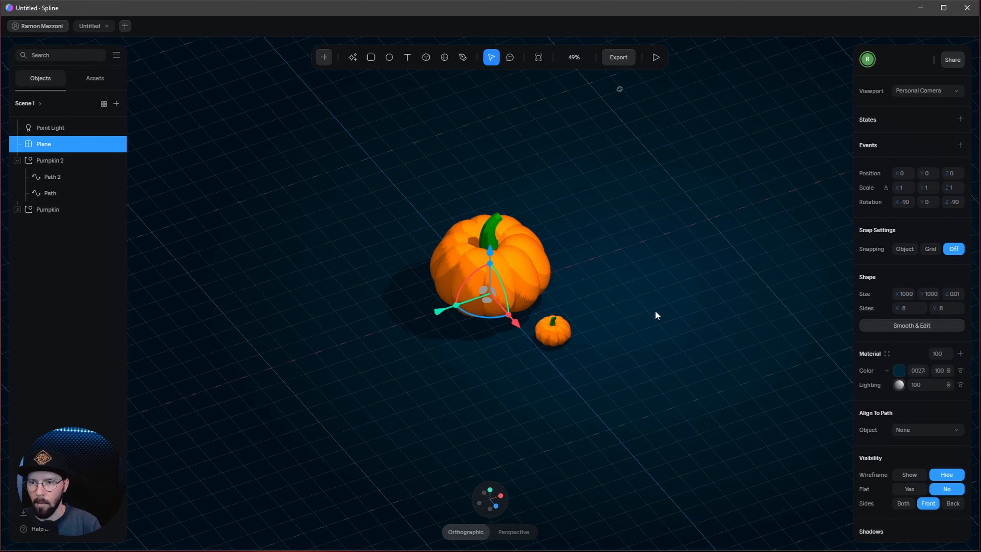
Duplicate the small pumpkin, place the copy at about X -299, Z 164, and rotate it about Y to about -166 degrees.
{"action": "left_click", "coordinate": [59, 160]}
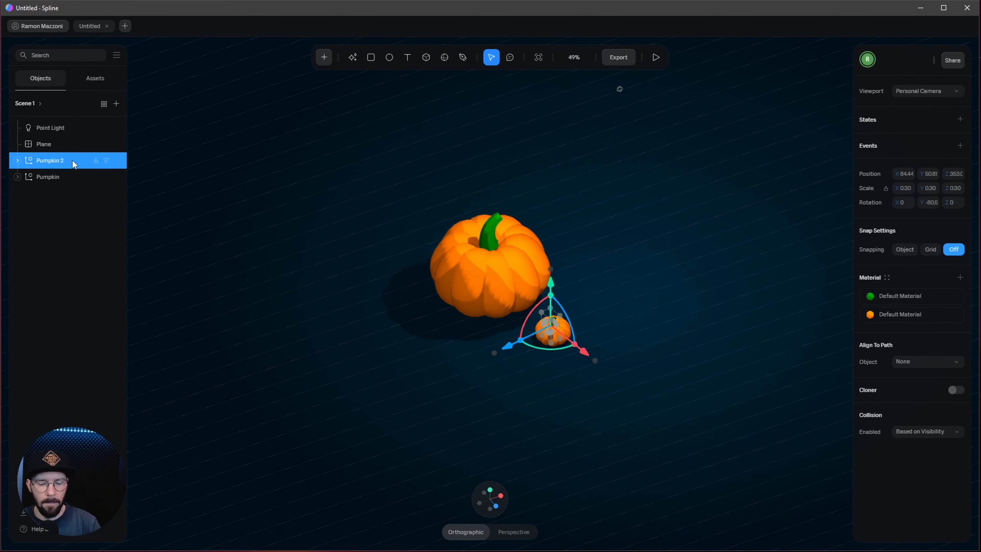
{"action": "key", "text": "ctrl+d"}
{"action": "left_click_drag", "start_coordinate": [457, 363], "coordinate": [400, 379]}
{"action": "left_click_drag", "start_coordinate": [481, 395], "coordinate": [399, 342]}
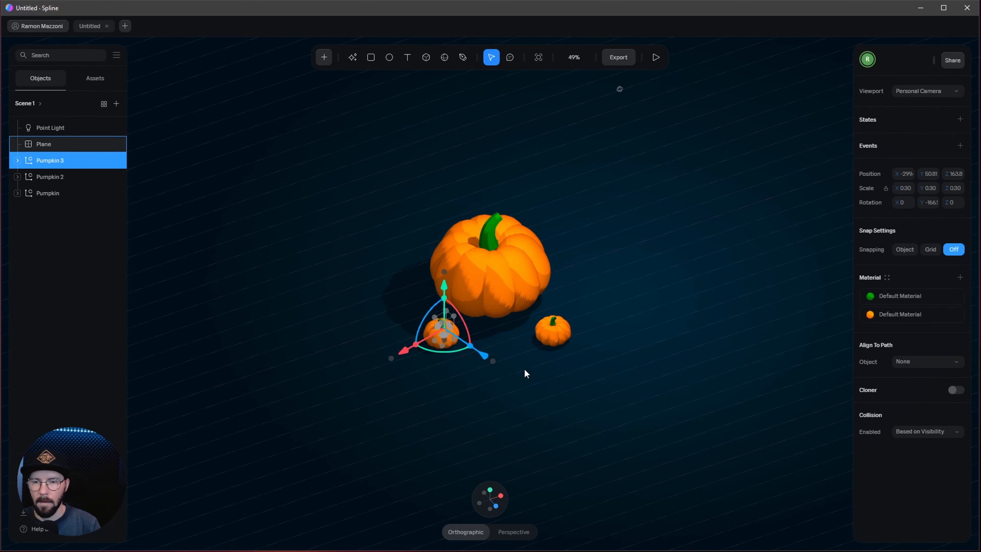
{"action": "left_click", "coordinate": [586, 371]}
{"action": "left_click", "coordinate": [75, 371]}
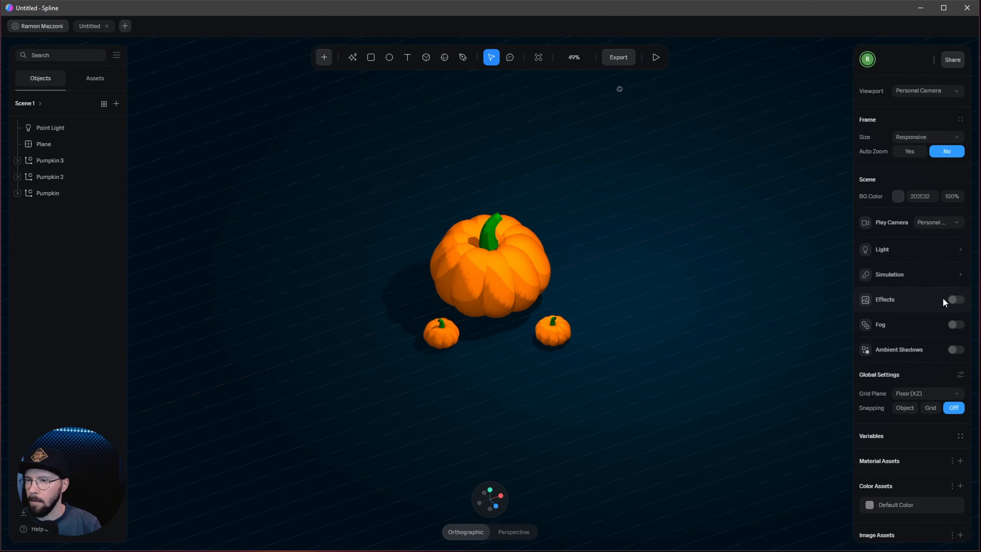
Enable the scene effects with Bloom, lower the bloom intensity to 0.54 and raise its threshold to about 0.42.
{"action": "left_click", "coordinate": [956, 300]}
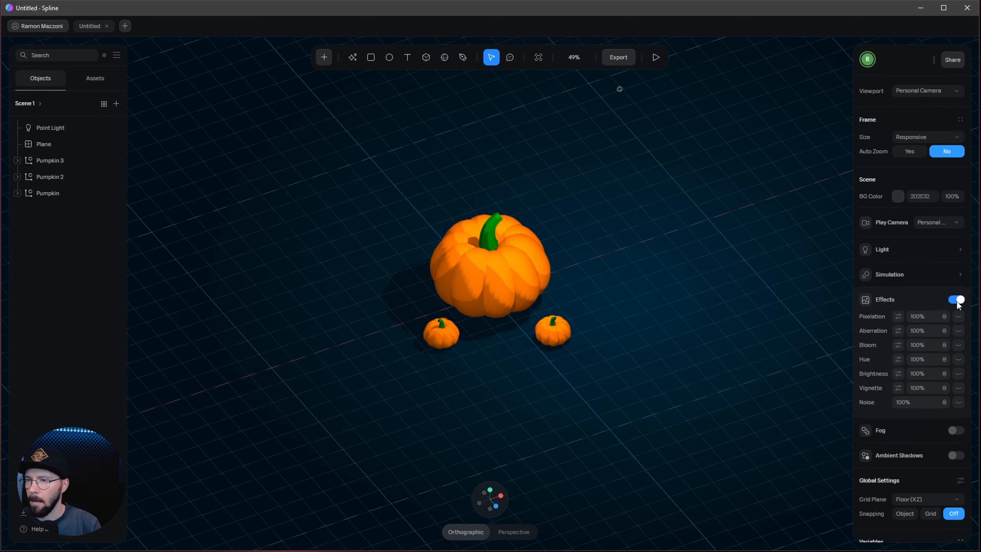
{"action": "left_click", "coordinate": [958, 345]}
{"action": "left_click", "coordinate": [898, 346]}
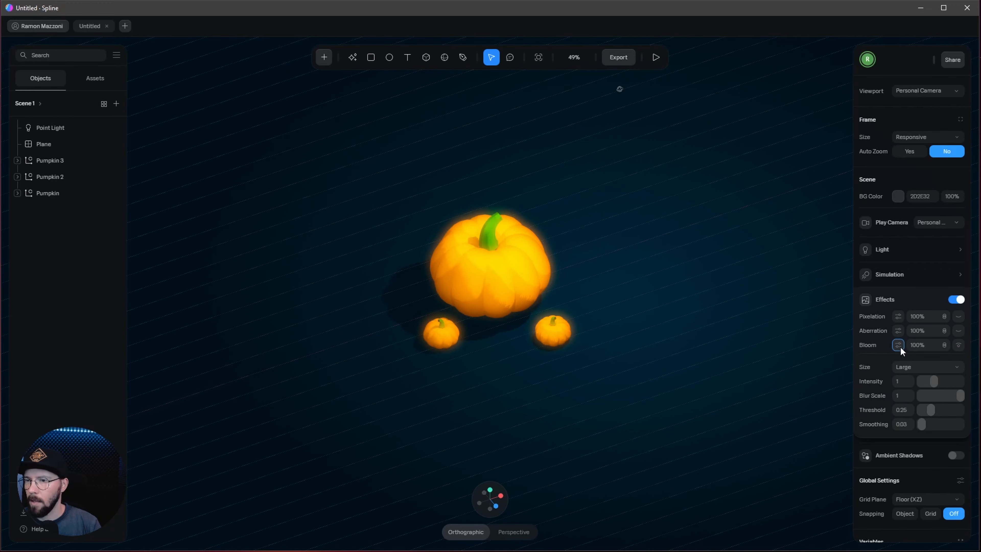
{"action": "left_click_drag", "start_coordinate": [934, 382], "coordinate": [928, 385]}
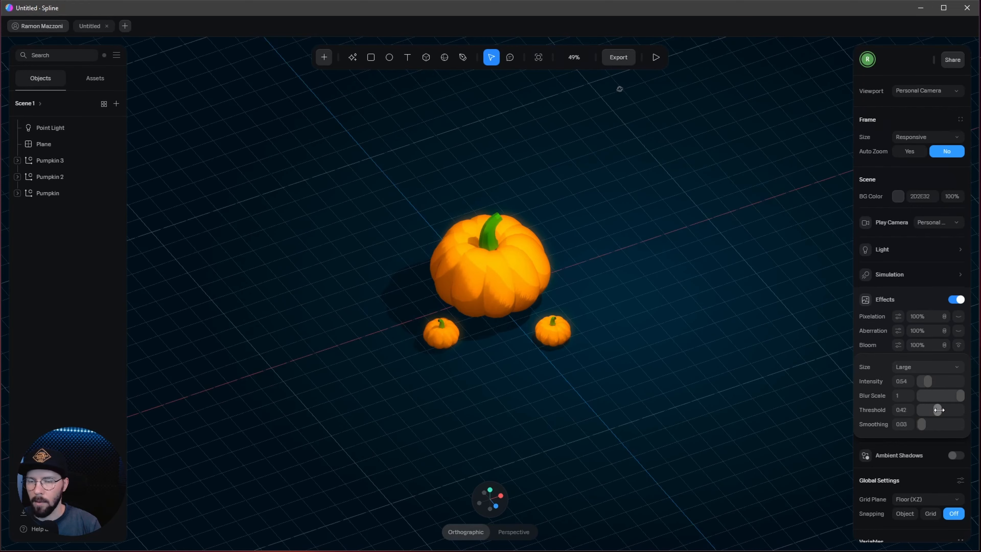
{"action": "left_click_drag", "start_coordinate": [936, 410], "coordinate": [944, 410]}
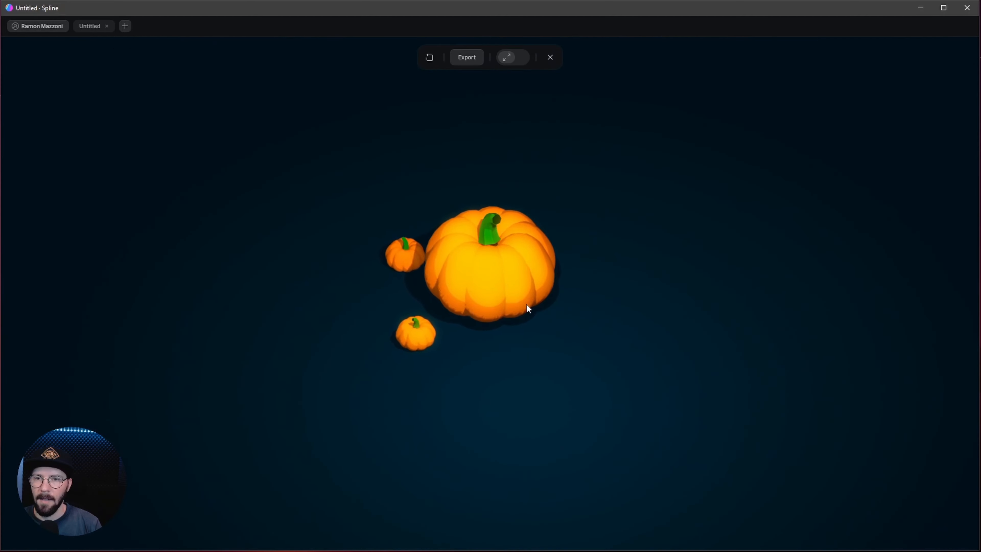
Orbit around the pumpkins in the play preview, including full screen, to examine the glow, shadows and lighting from several angles.
{"action": "mouse_move", "coordinate": [526, 303]}
{"action": "left_mouse_down"}
{"action": "mouse_move", "coordinate": [511, 299]}
{"action": "mouse_move", "coordinate": [536, 318]}
{"action": "left_mouse_up"}
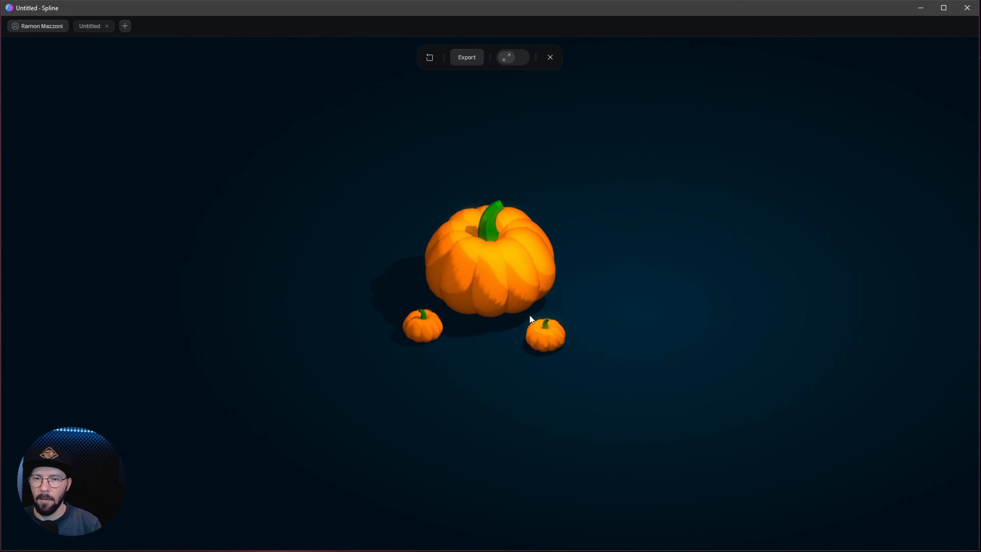
{"action": "left_click_drag", "start_coordinate": [462, 298], "coordinate": [502, 305]}
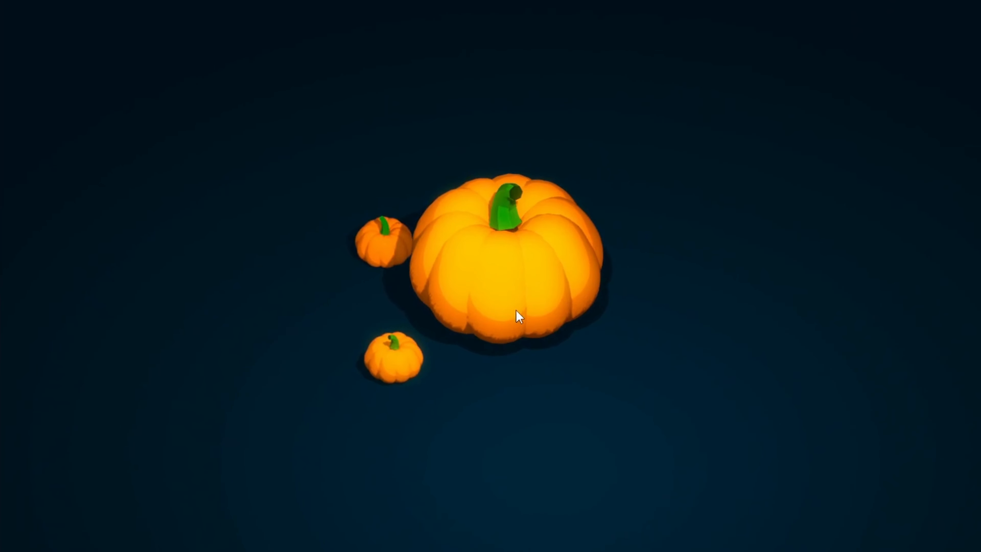
{"action": "left_click_drag", "start_coordinate": [519, 318], "coordinate": [738, 316]}
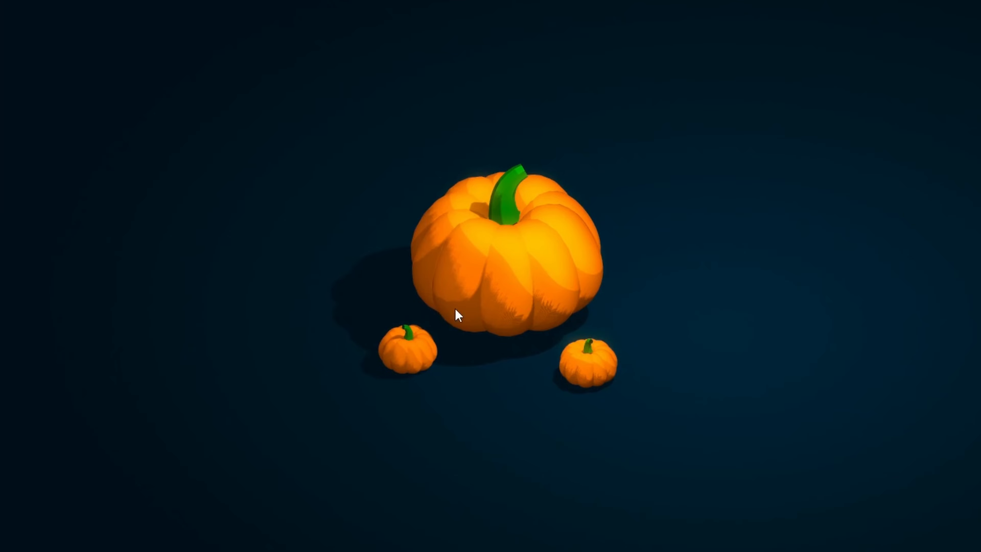
{"action": "left_click_drag", "start_coordinate": [483, 314], "coordinate": [536, 322]}
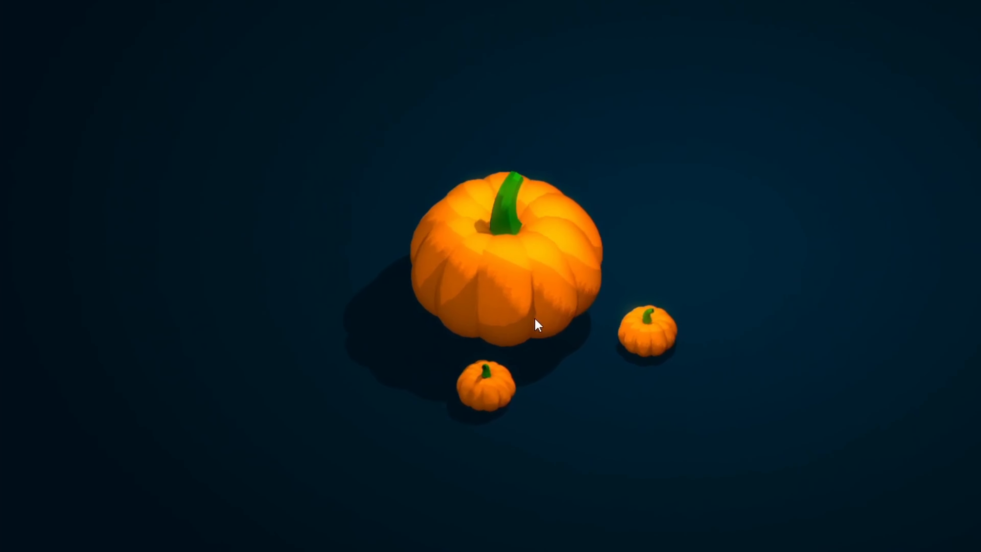